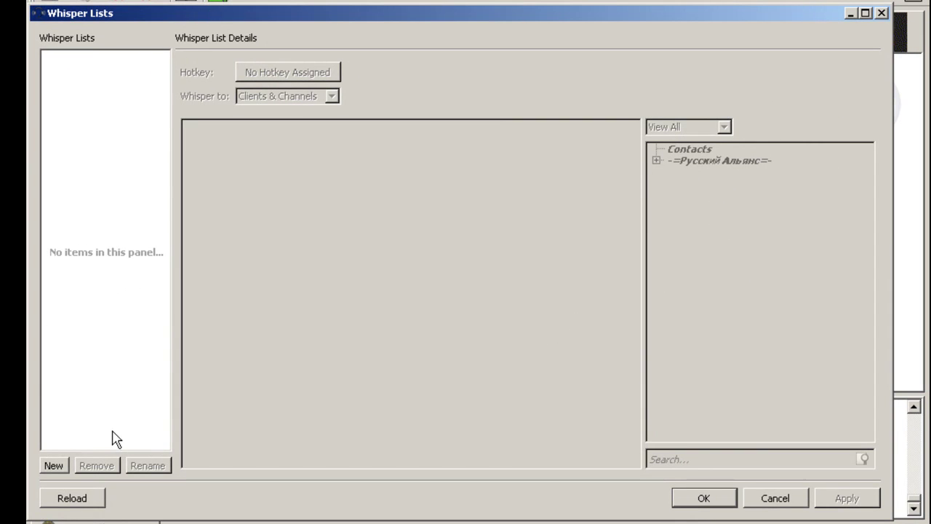
Create a whisper list with the hotkey CTRL + 1, accepting the key overlap, and rename it Группа1
{"action": "left_click", "coordinate": [55, 466]}
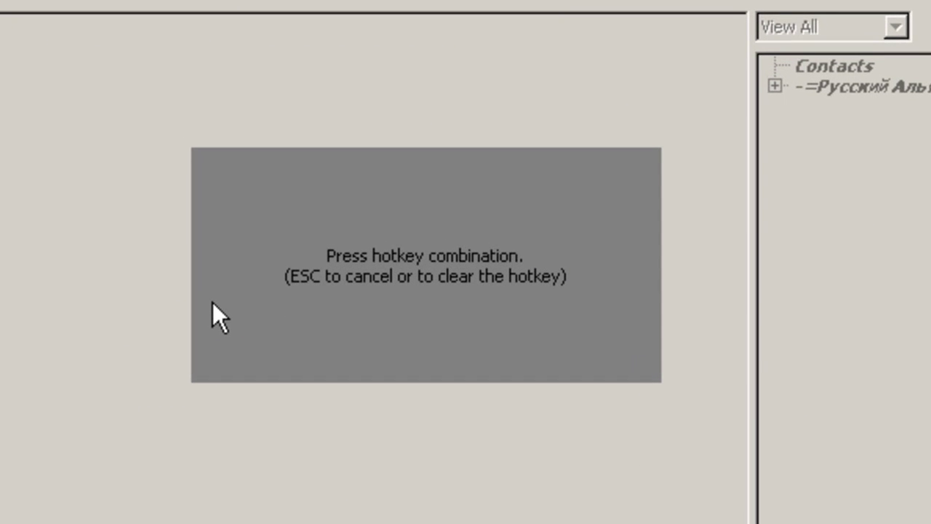
{"action": "key", "text": "ctrl+1"}
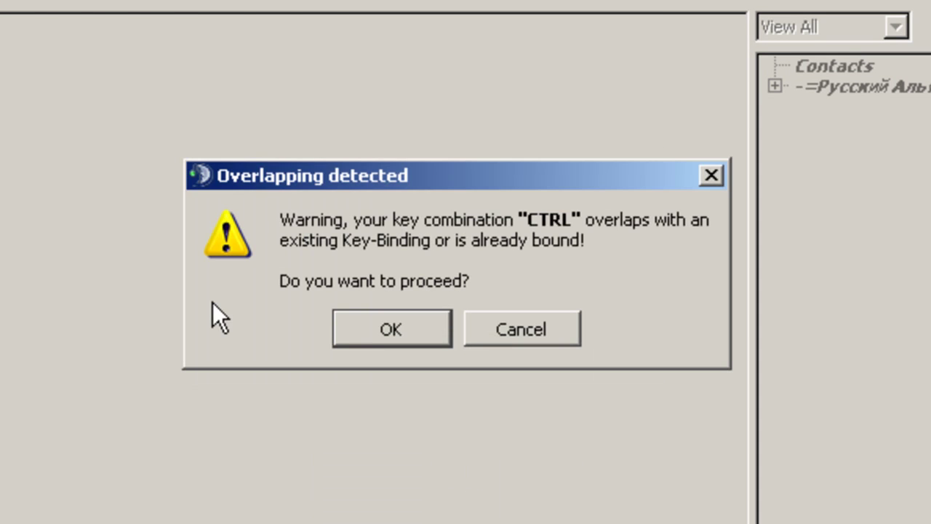
{"action": "left_click", "coordinate": [385, 329]}
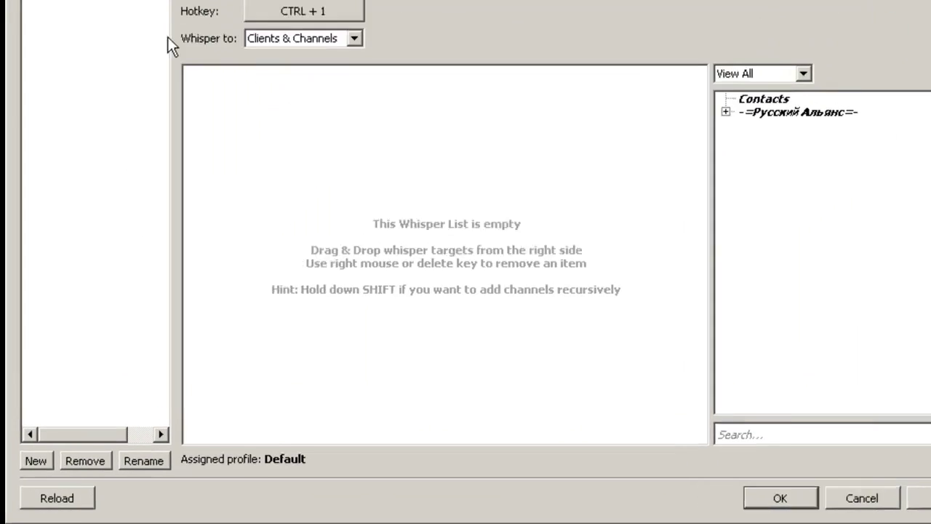
{"action": "left_click", "coordinate": [140, 461]}
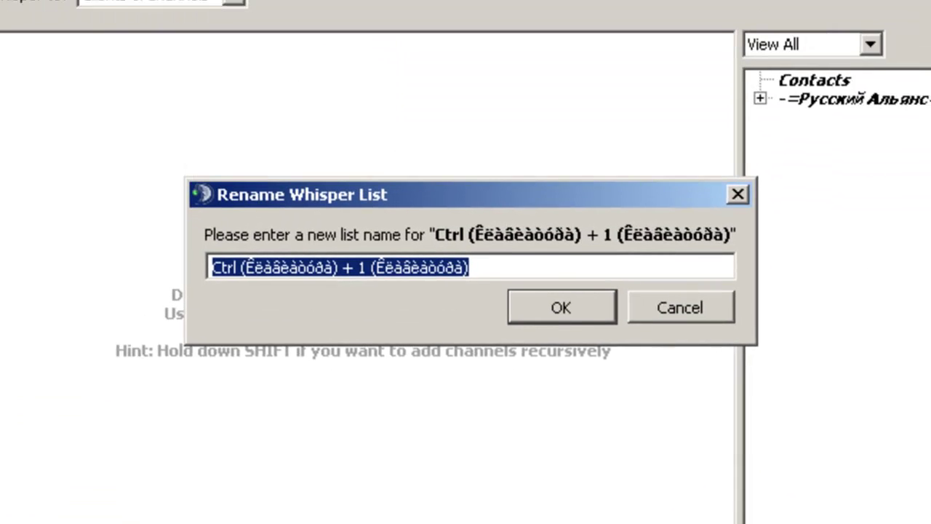
{"action": "type", "text": "г"}
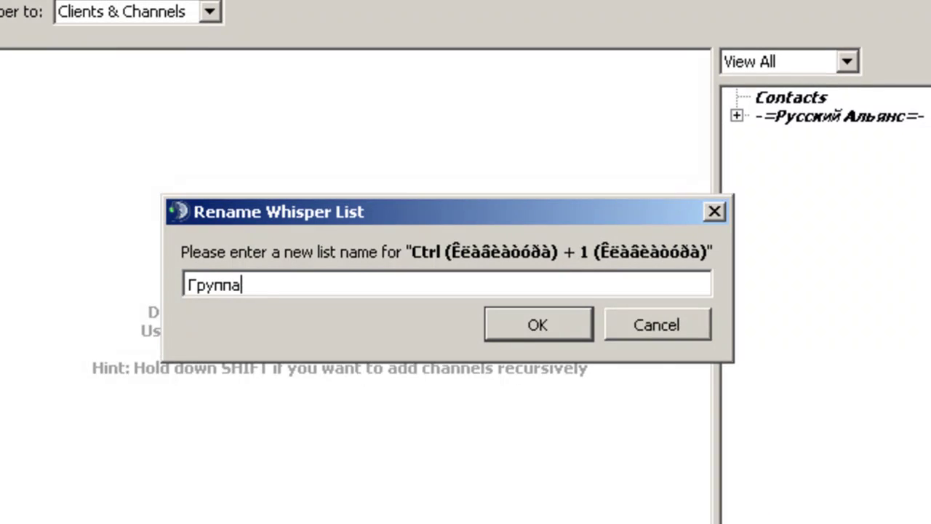
{"action": "key", "text": "Return"}
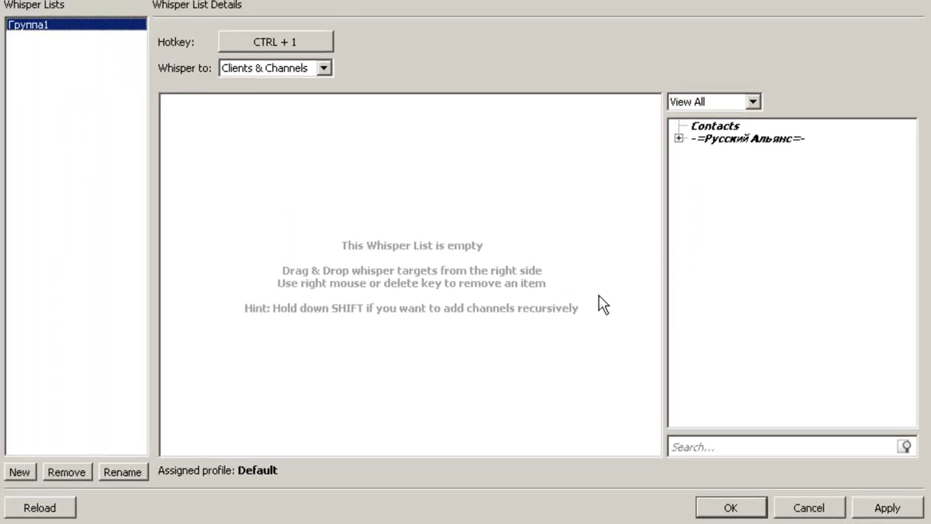
Limit the target tree to channels, expand the -=Русский Альянс=- channel list and widen its pane
{"action": "left_click", "coordinate": [748, 103]}
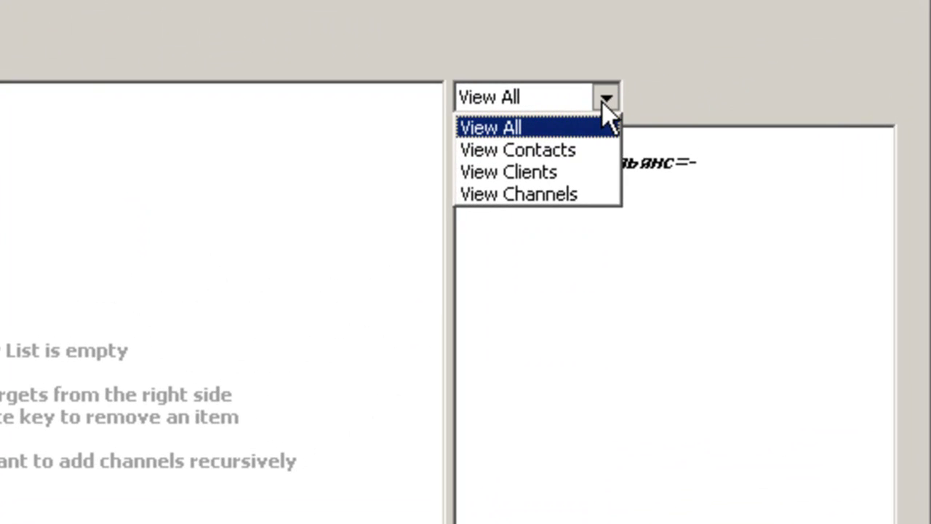
{"action": "left_click", "coordinate": [561, 195]}
{"action": "left_click", "coordinate": [473, 138]}
{"action": "left_click", "coordinate": [508, 162]}
{"action": "left_click_drag", "start_coordinate": [662, 176], "coordinate": [326, 170]}
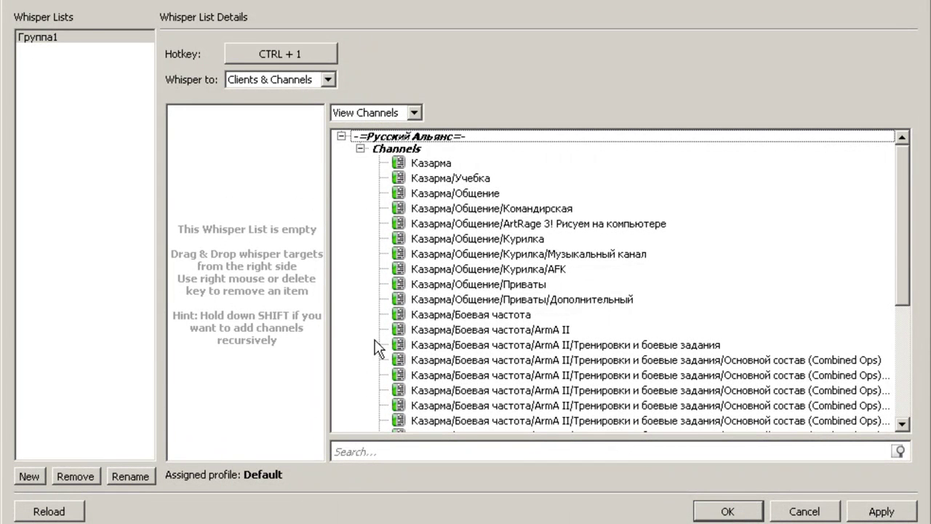
Filter the channels by 1, add the matching ArmA II Основной состав (Combined Ops) subchannel to Группа1 and apply the changes
{"action": "left_click", "coordinate": [663, 458]}
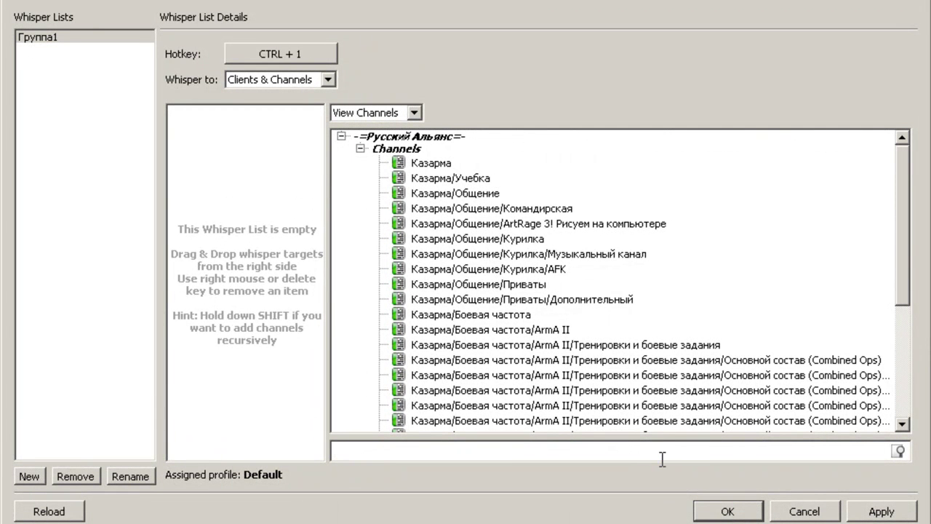
{"action": "type", "text": "1"}
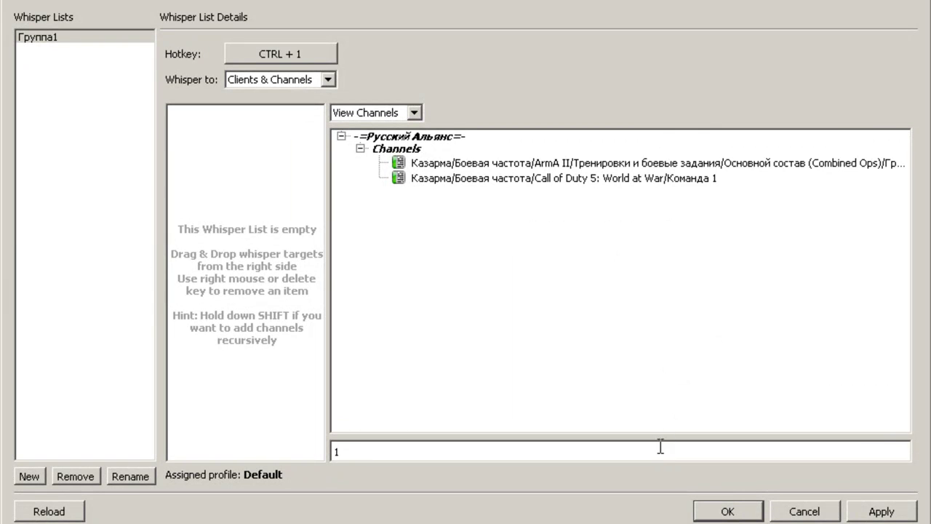
{"action": "left_click", "coordinate": [677, 162]}
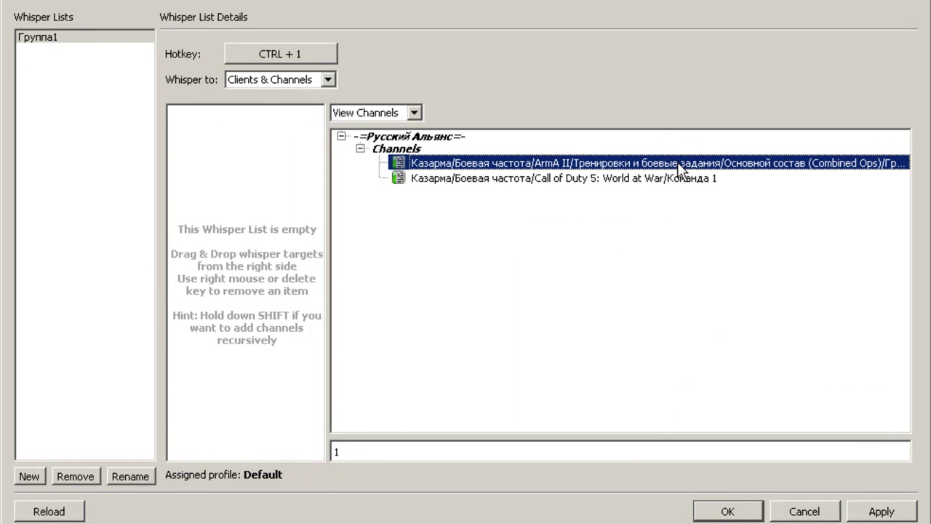
{"action": "left_click_drag", "start_coordinate": [329, 347], "coordinate": [397, 348]}
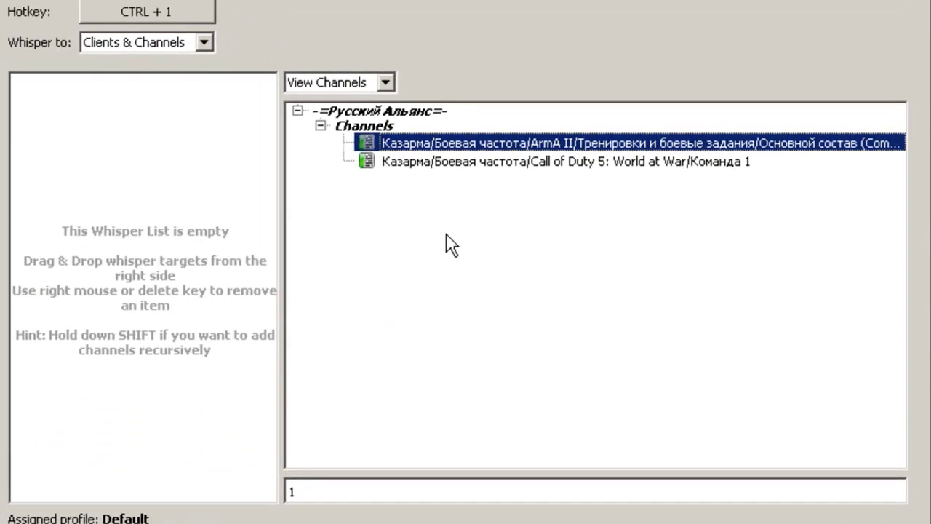
{"action": "left_click_drag", "start_coordinate": [463, 144], "coordinate": [153, 191]}
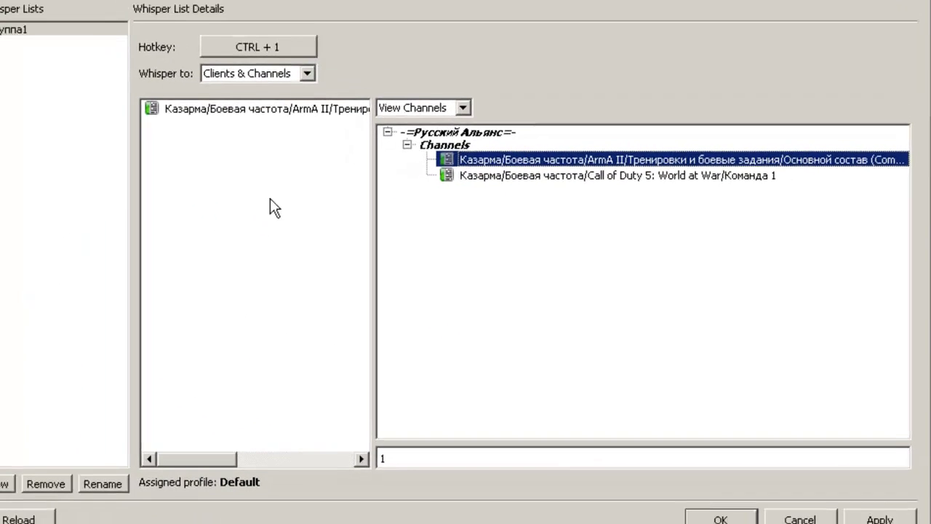
{"action": "left_click", "coordinate": [878, 512]}
Create a second whisper list with the hotkey CTRL + 2, accepting the key overlap, and rename it Группа2
{"action": "left_click", "coordinate": [31, 475]}
{"action": "key", "text": "ctrl+2"}
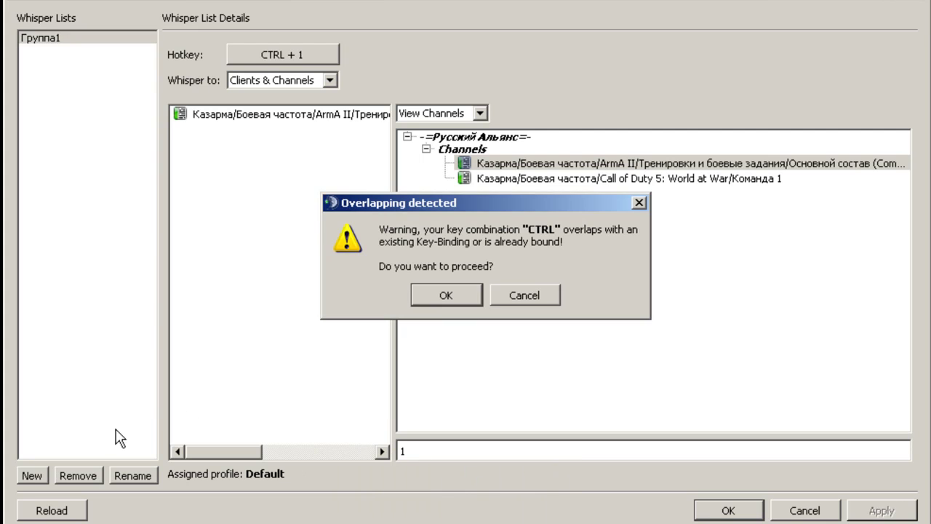
{"action": "left_click", "coordinate": [456, 299]}
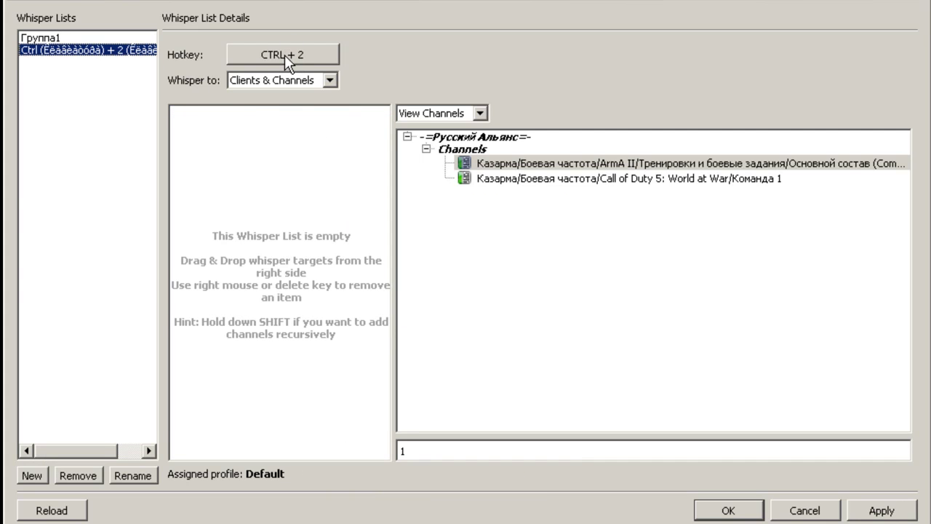
{"action": "left_click", "coordinate": [132, 475]}
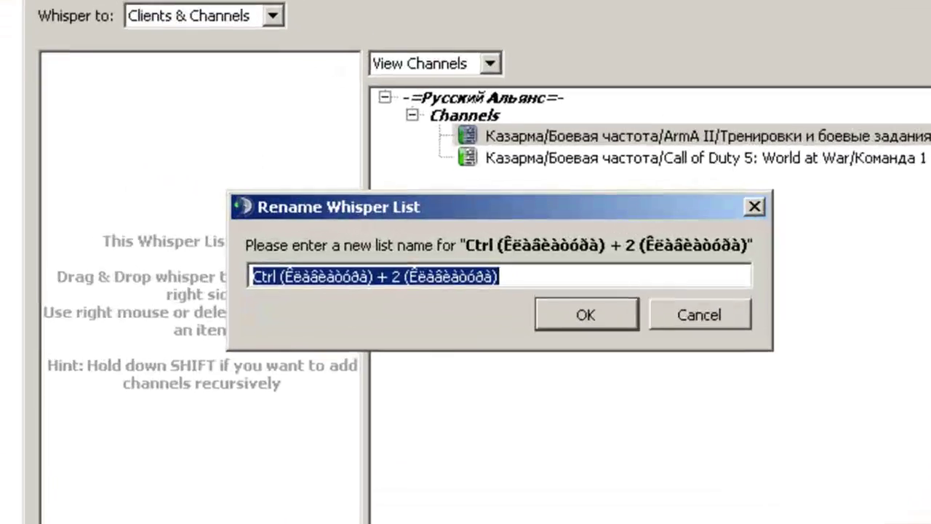
{"action": "type", "text": "Группа2"}
{"action": "key", "text": "Return"}
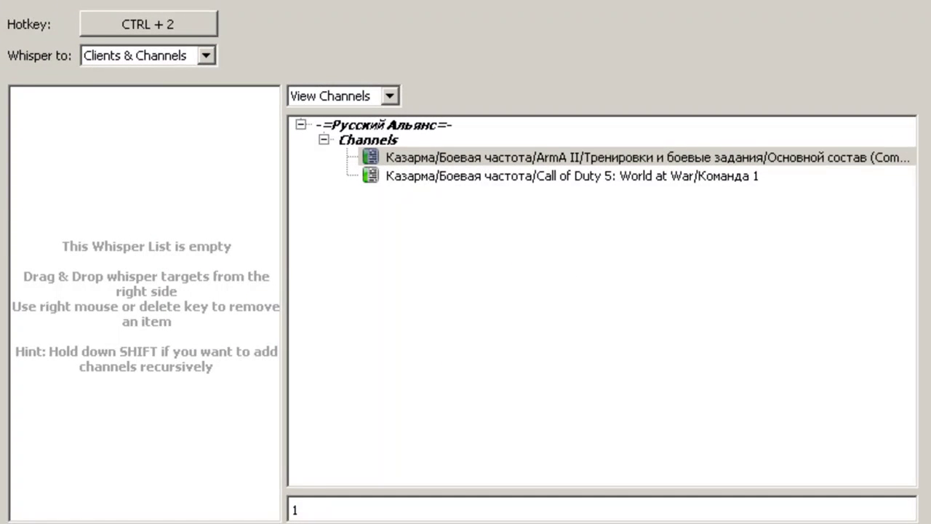
Filter the channels by 2, add the matching ArmA II Основной состав subchannel to Группа2 and apply the changes
{"action": "left_click", "coordinate": [318, 506]}
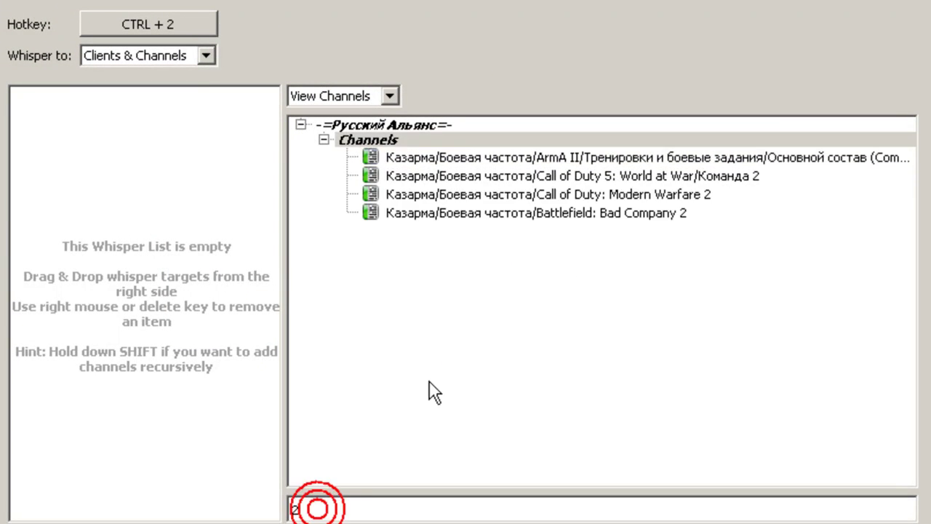
{"action": "left_click", "coordinate": [608, 159]}
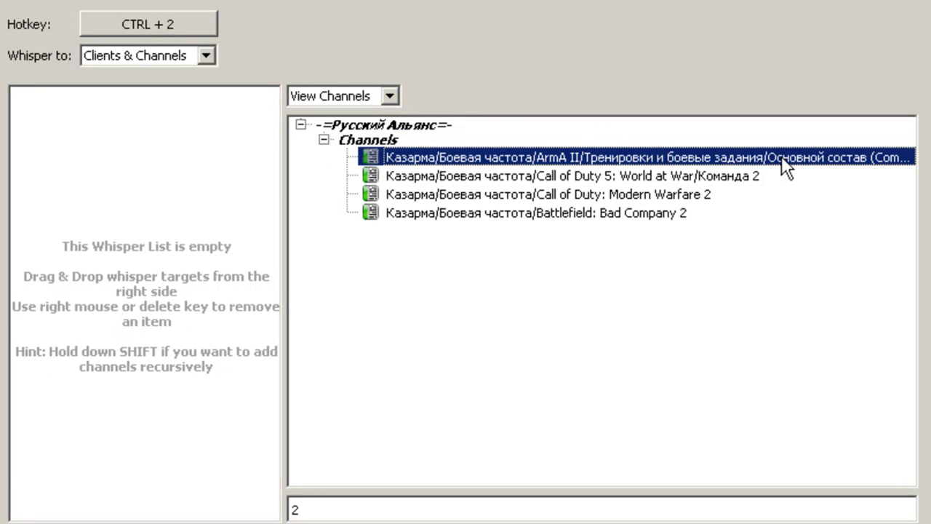
{"action": "left_click_drag", "start_coordinate": [691, 160], "coordinate": [174, 189]}
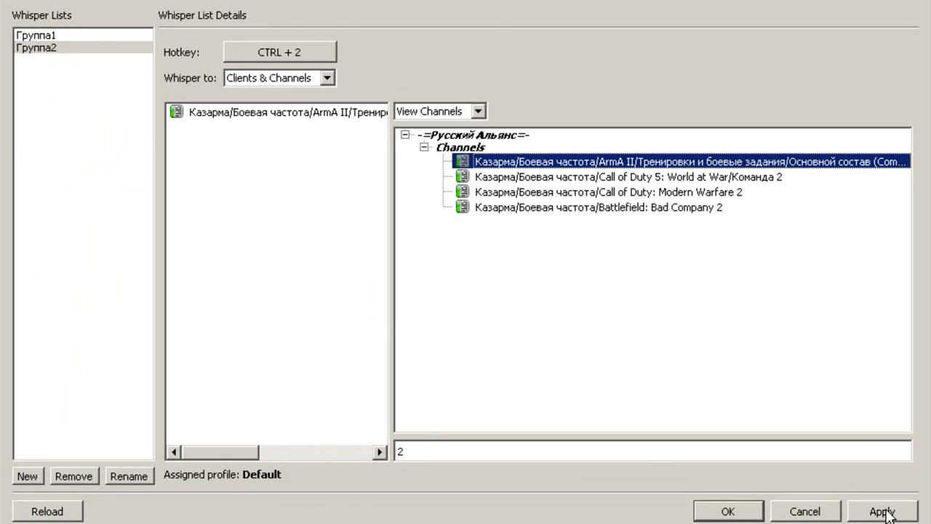
{"action": "left_click", "coordinate": [884, 512]}
Create a third whisper list with the hotkey CTRL + 3, accepting the key overlap, and rename it Группа3
{"action": "left_click", "coordinate": [33, 479]}
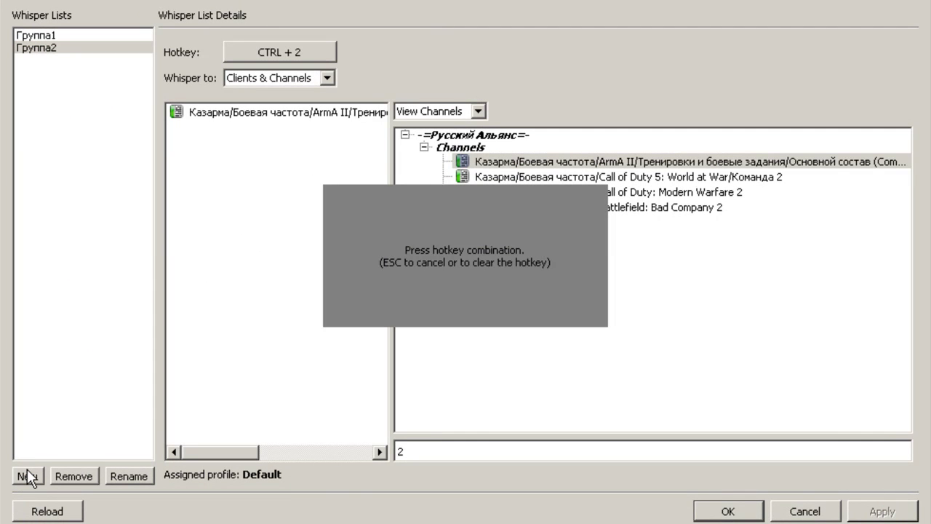
{"action": "key", "text": "ctrl+3"}
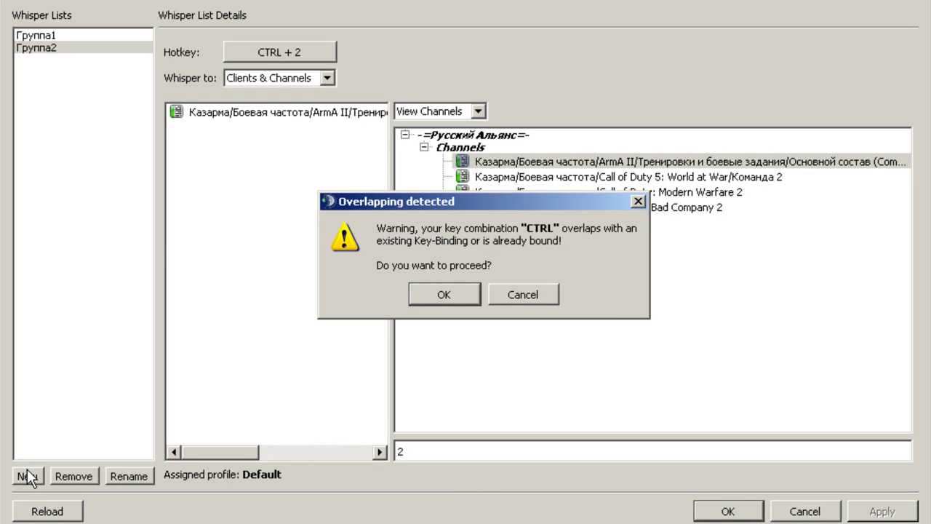
{"action": "left_click", "coordinate": [443, 300]}
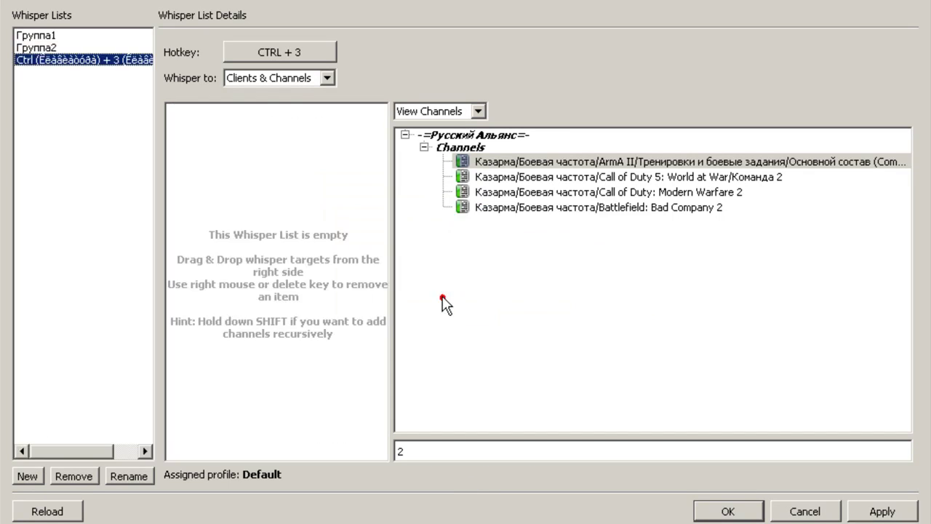
{"action": "left_click", "coordinate": [127, 476]}
{"action": "type", "text": "Группа3"}
{"action": "key", "text": "Return"}
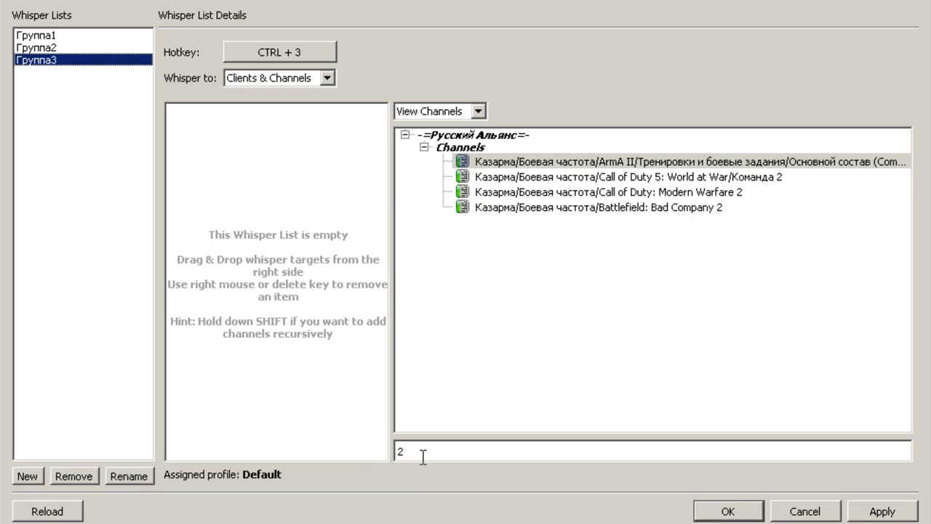
Filter the channels by 3, add the matching ArmA II Основной состав subchannel to Группа3 and apply the changes
{"action": "left_click", "coordinate": [407, 451]}
{"action": "key", "text": "BackSpace"}
{"action": "type", "text": "3"}
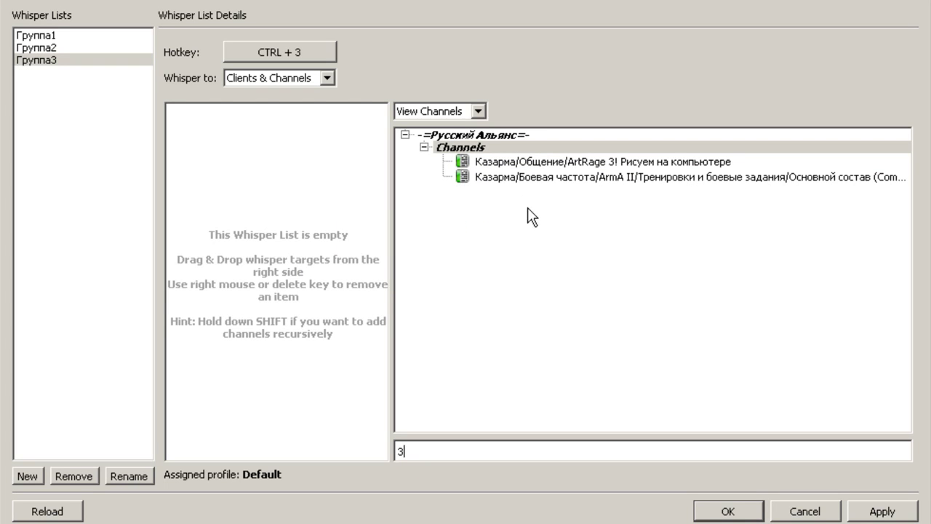
{"action": "left_click", "coordinate": [617, 180]}
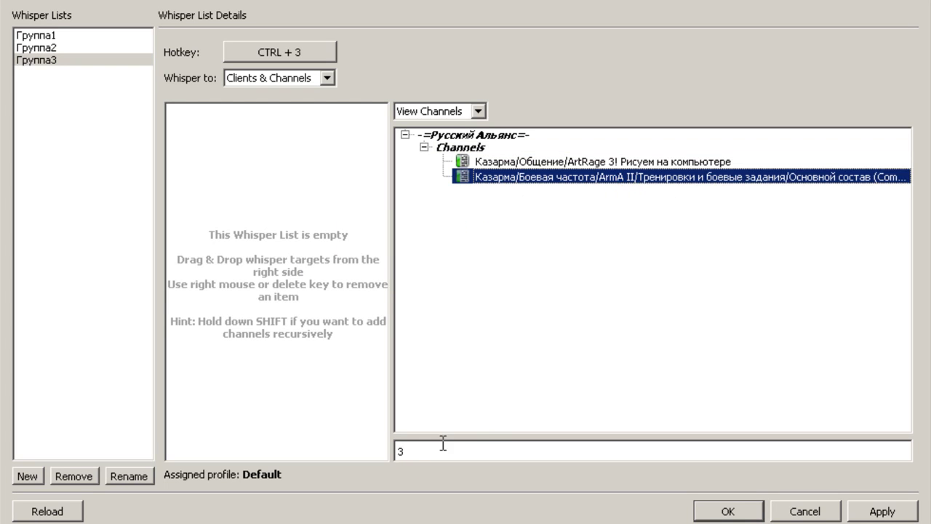
{"action": "left_click_drag", "start_coordinate": [612, 181], "coordinate": [275, 175]}
{"action": "left_click", "coordinate": [878, 511]}
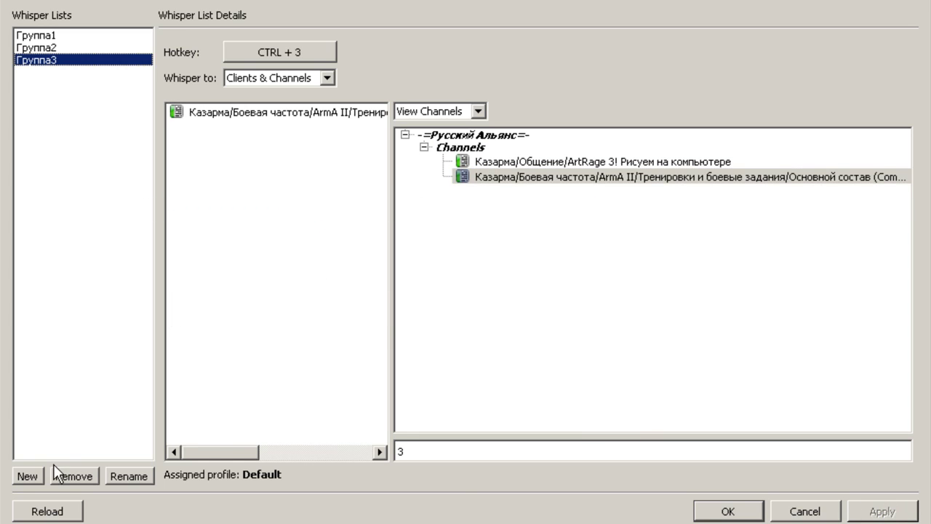
Create a fourth whisper list with the hotkey CTRL + 4, accepting the key overlap, and rename it Группа4
{"action": "left_click", "coordinate": [28, 477]}
{"action": "key", "text": "ctrl+4"}
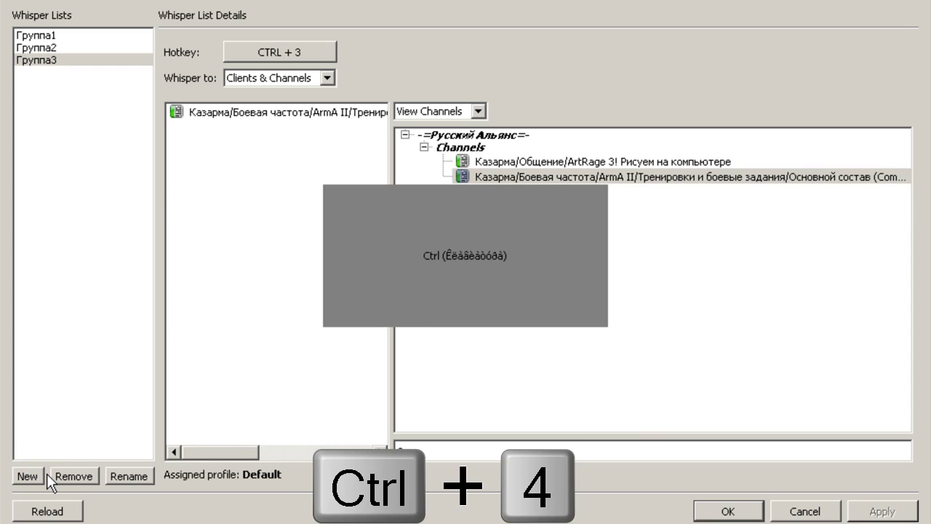
{"action": "left_click", "coordinate": [444, 294]}
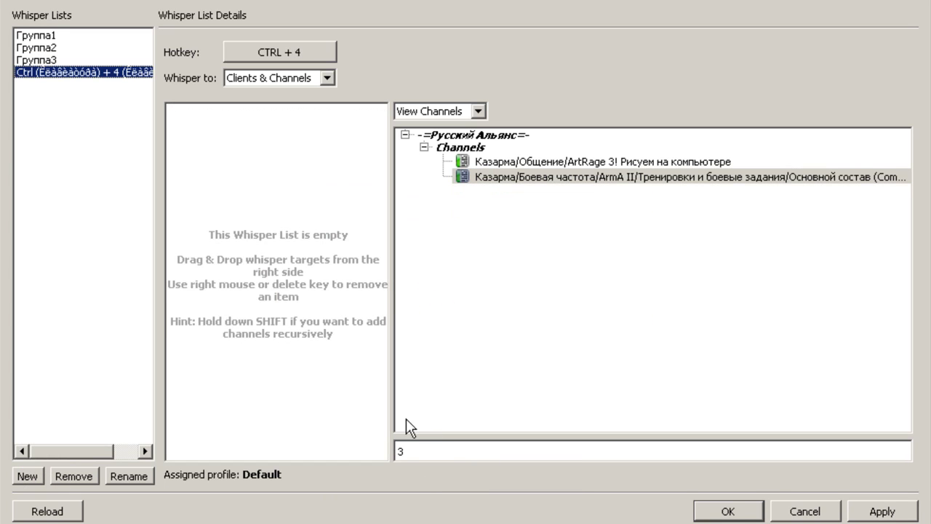
{"action": "left_click", "coordinate": [129, 476]}
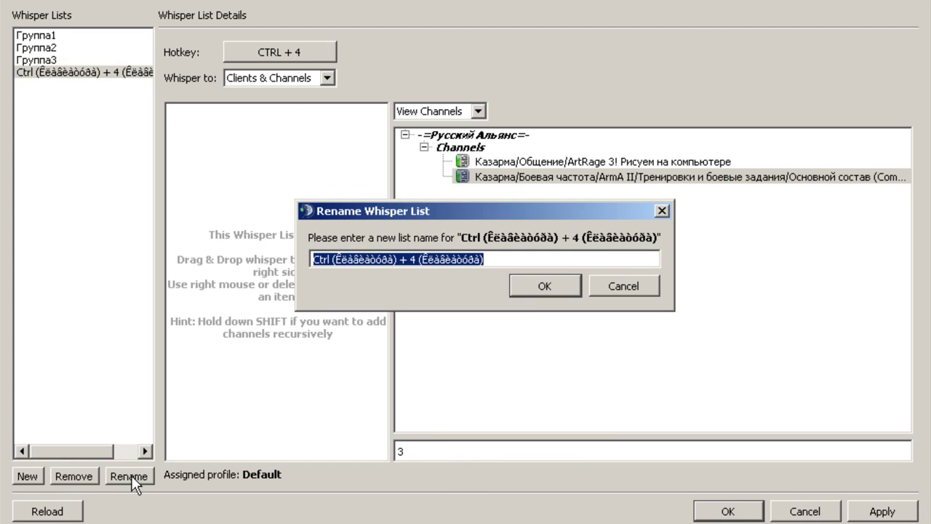
{"action": "type", "text": "Группа4"}
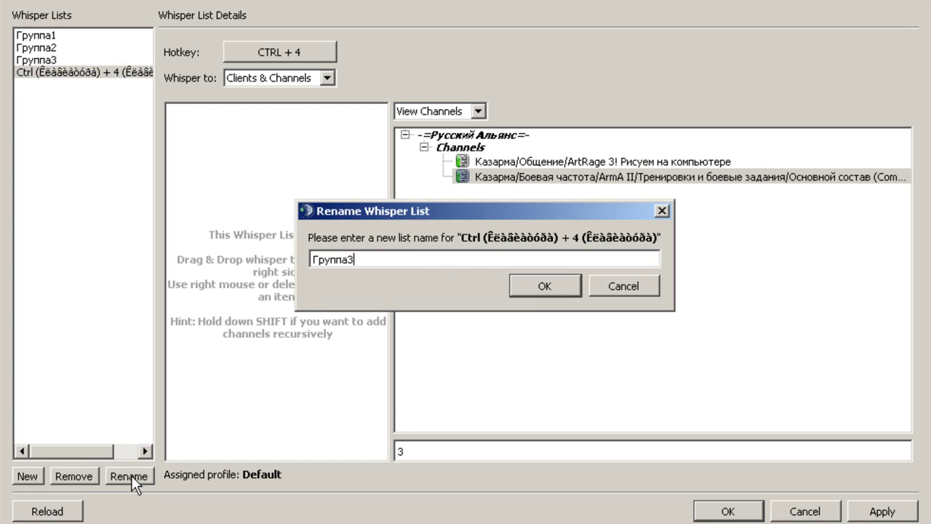
{"action": "key", "text": "Return"}
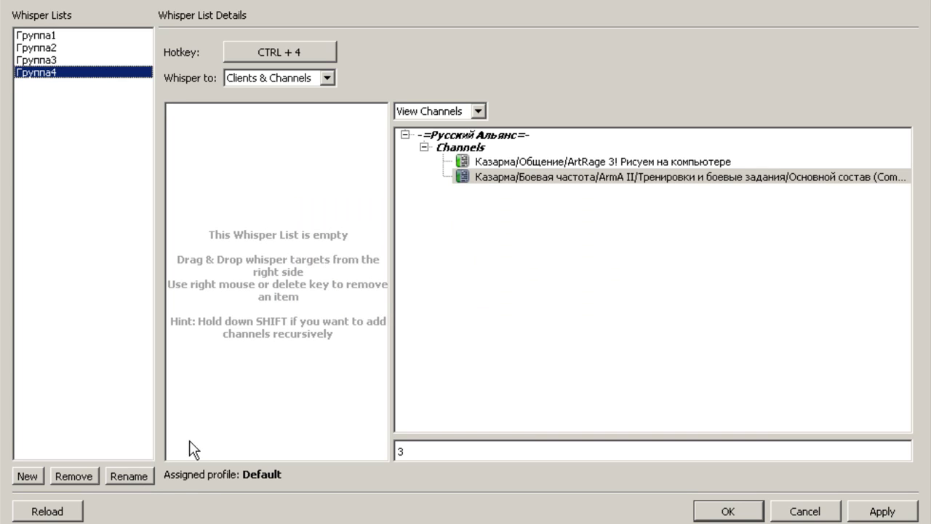
Filter the channels by 4, add the matching ArmA II Основной состав subchannel to Группа4 and apply the changes
{"action": "double_click", "coordinate": [422, 452]}
{"action": "type", "text": "4"}
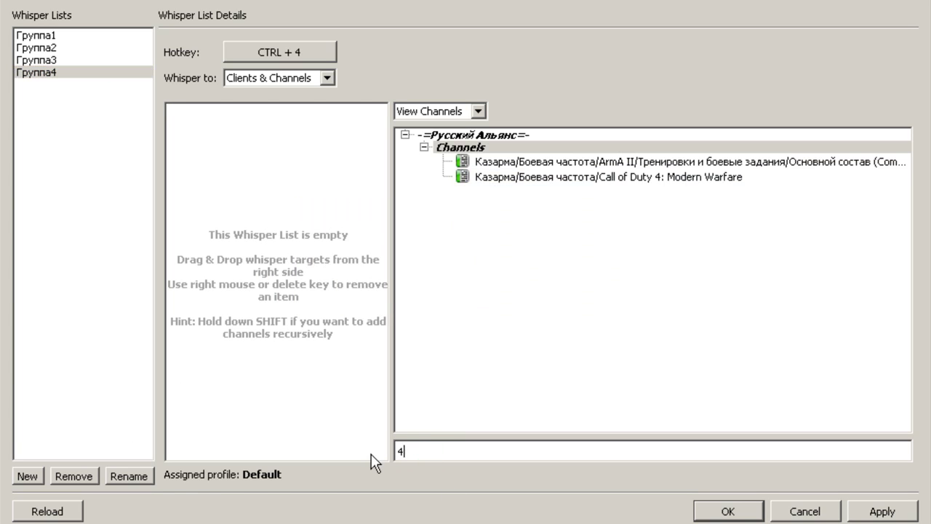
{"action": "left_click", "coordinate": [603, 161]}
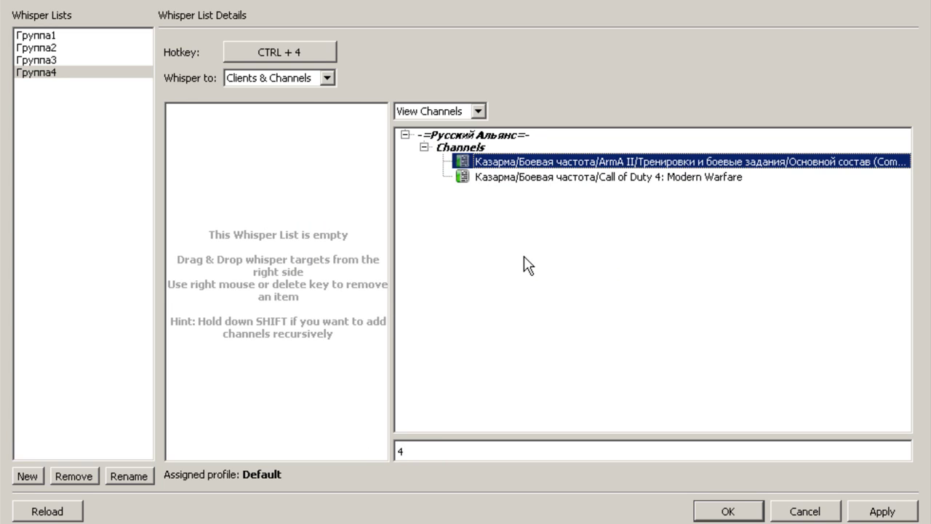
{"action": "left_click_drag", "start_coordinate": [393, 283], "coordinate": [437, 278]}
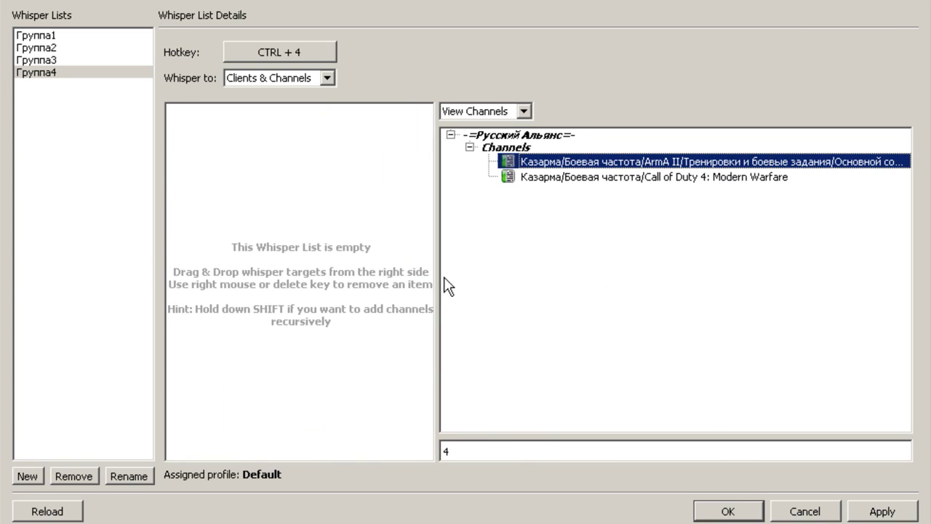
{"action": "left_click_drag", "start_coordinate": [582, 162], "coordinate": [317, 269]}
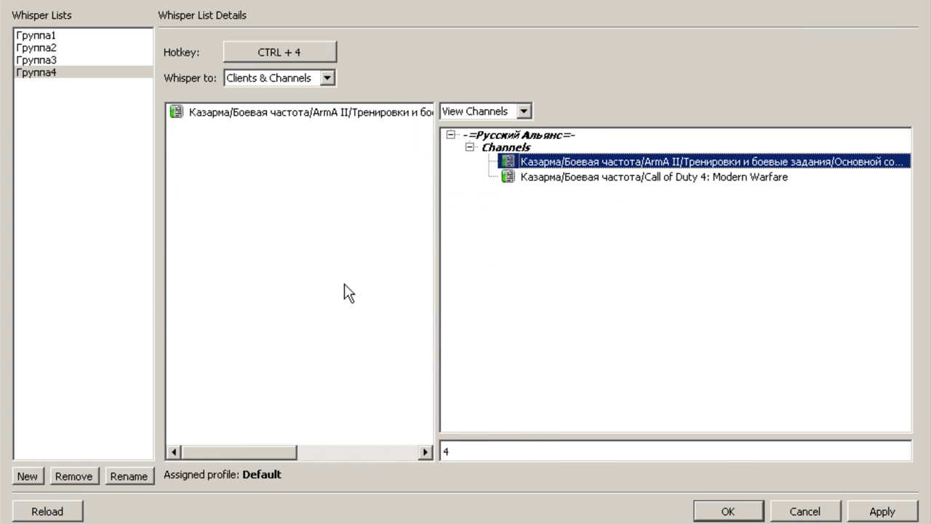
{"action": "left_click", "coordinate": [878, 512]}
Create a fifth whisper list with the hotkey CTRL + `, accepting the key overlap, and rename it Командование
{"action": "key", "text": "ctrl+grave"}
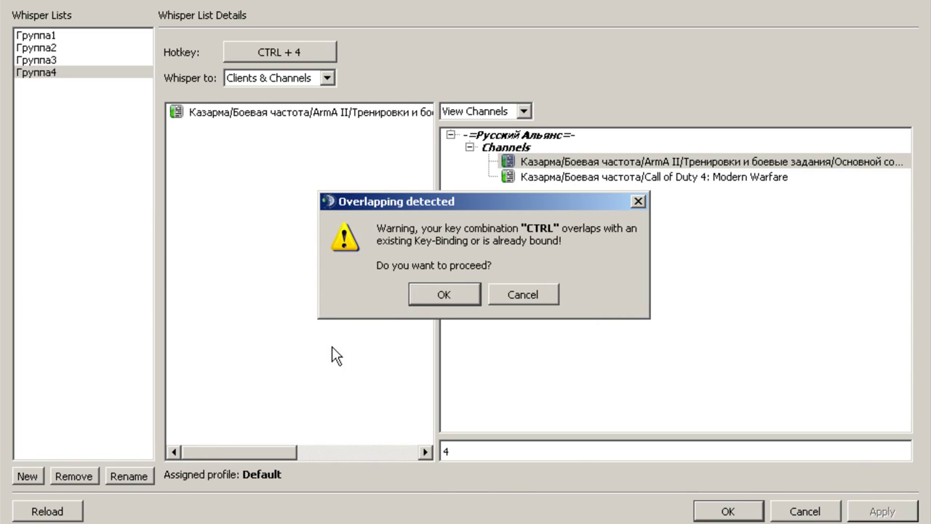
{"action": "left_click", "coordinate": [445, 295]}
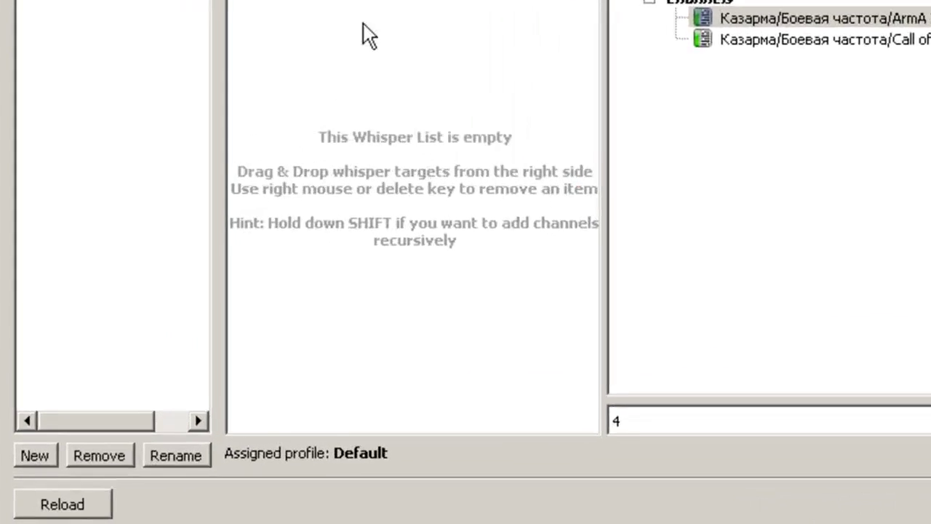
{"action": "left_click", "coordinate": [129, 476]}
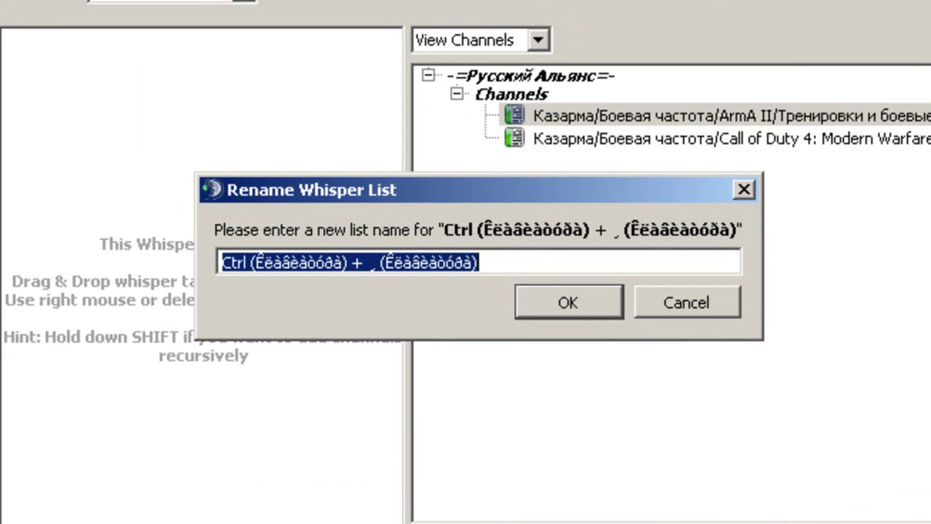
{"action": "type", "text": "г"}
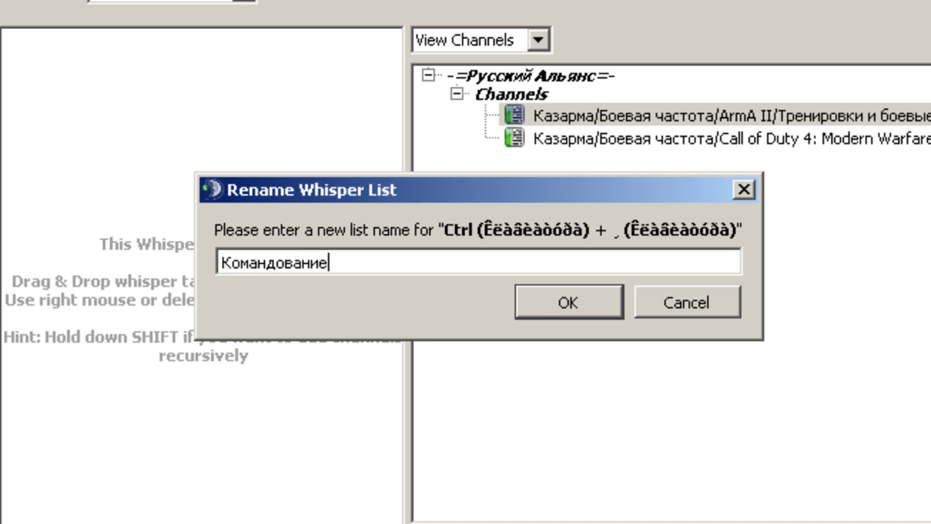
{"action": "left_click", "coordinate": [547, 300]}
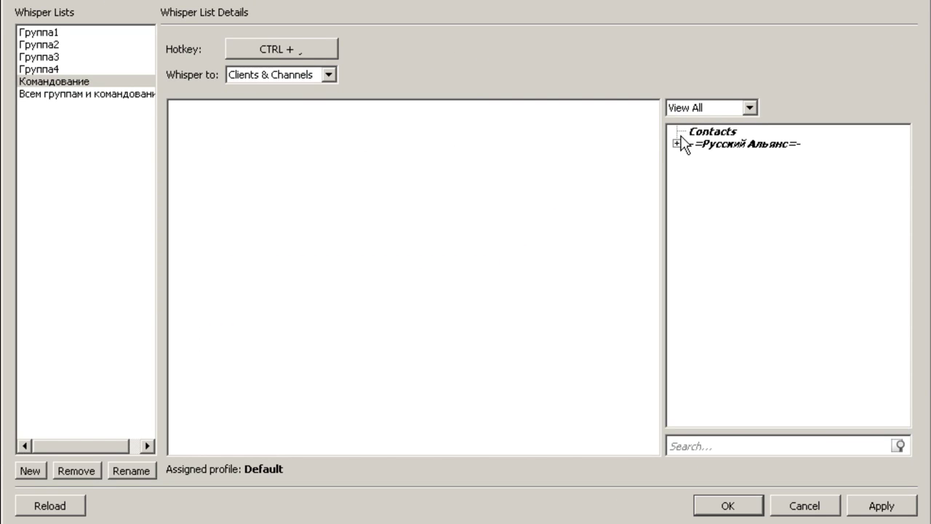
Add the ArmA II Основной состав (Combined Ops)/Командование channel to the Командование whisper list and apply the changes
{"action": "left_click", "coordinate": [676, 144]}
{"action": "left_click_drag", "start_coordinate": [663, 167], "coordinate": [225, 163]}
{"action": "left_click", "coordinate": [259, 168]}
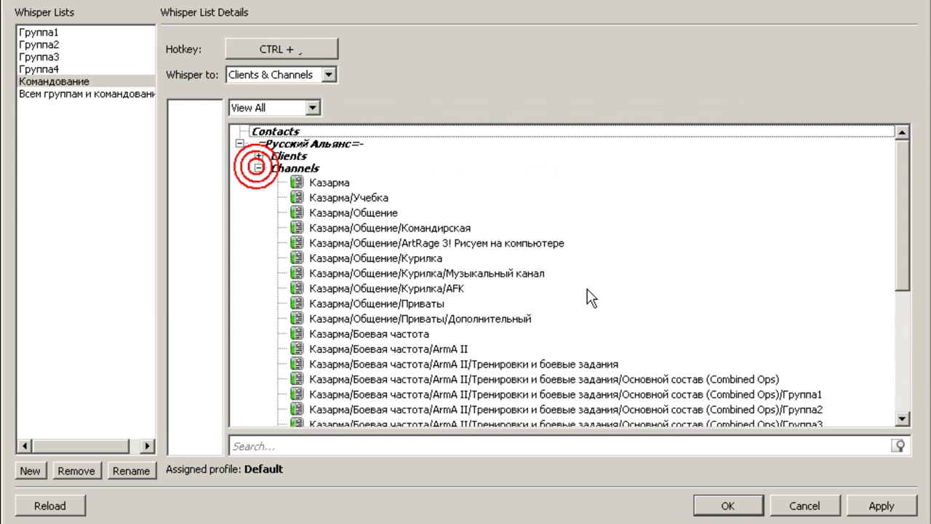
{"action": "left_click_drag", "start_coordinate": [909, 259], "coordinate": [909, 310]}
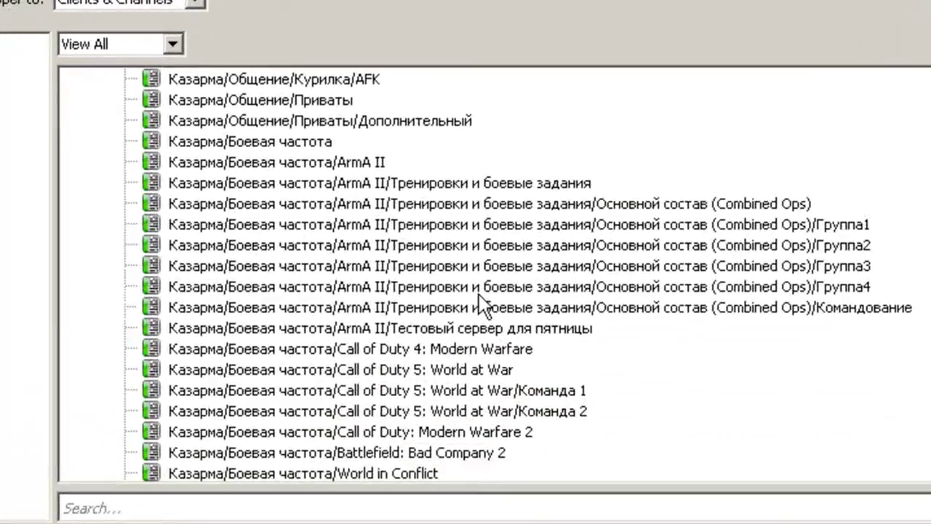
{"action": "left_click", "coordinate": [445, 306]}
{"action": "left_click_drag", "start_coordinate": [358, 301], "coordinate": [6, 246]}
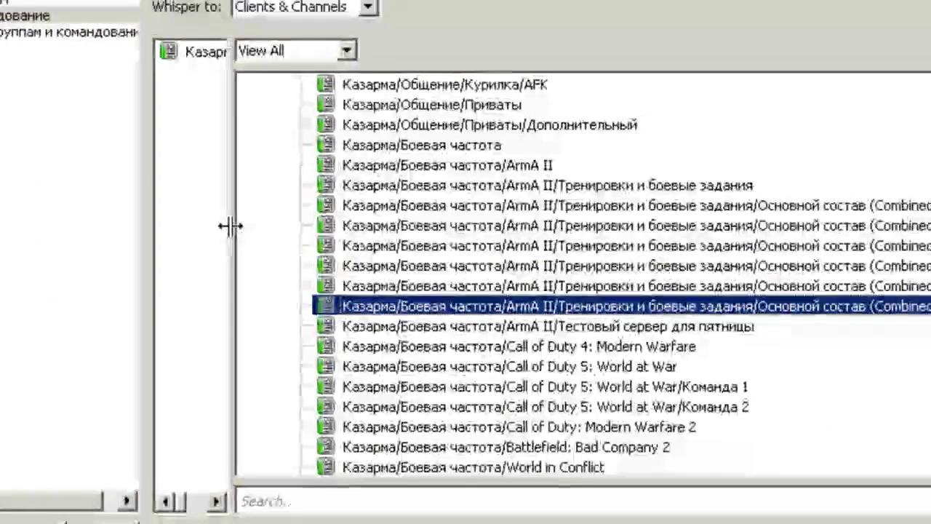
{"action": "left_click_drag", "start_coordinate": [229, 226], "coordinate": [930, 250]}
{"action": "left_click_drag", "start_coordinate": [773, 257], "coordinate": [764, 258]}
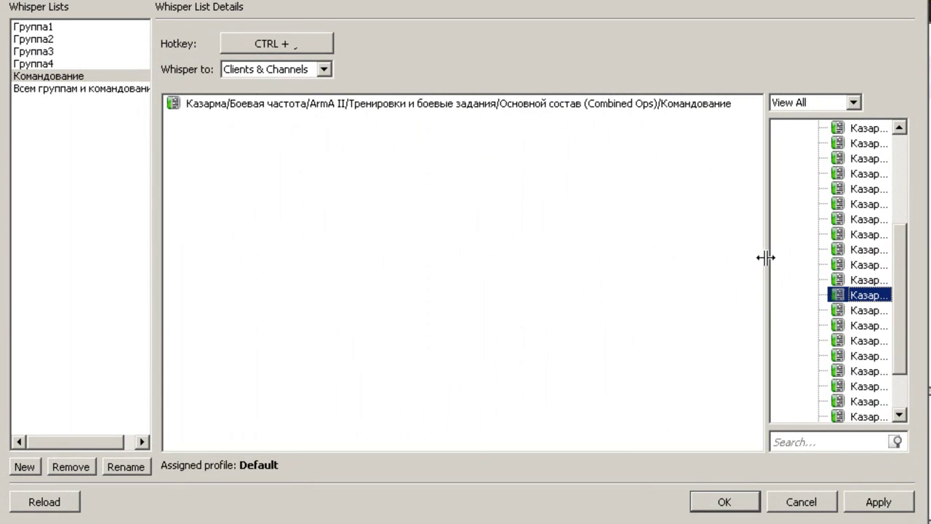
{"action": "left_click", "coordinate": [871, 504]}
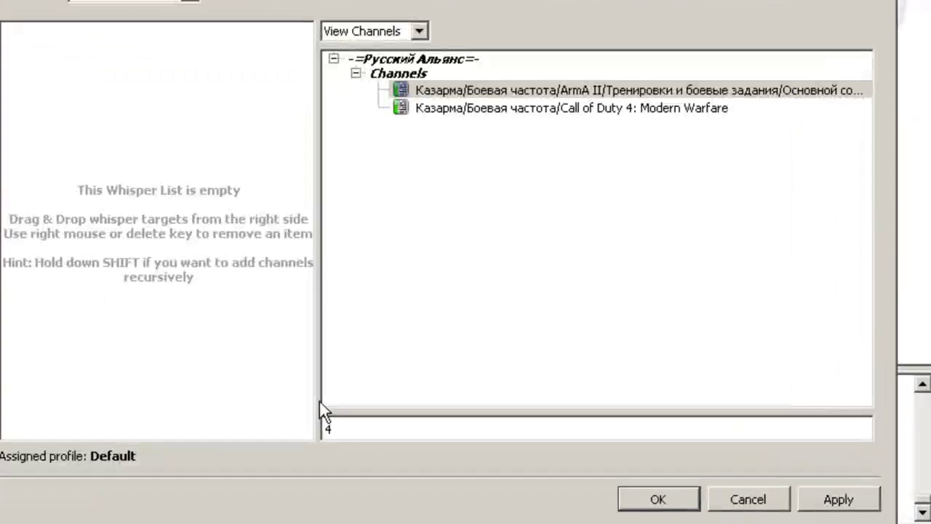
{"action": "left_click", "coordinate": [852, 500]}
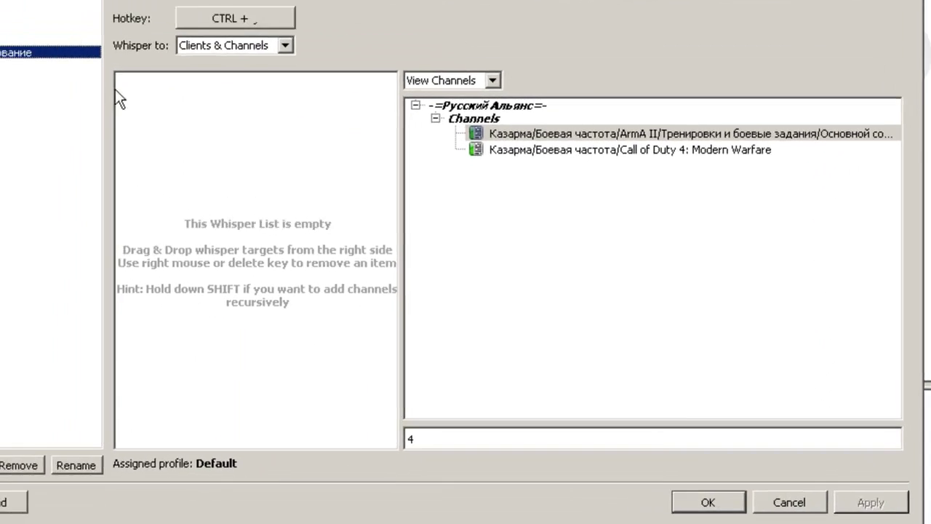
Create a sixth whisper list with the hotkey CTRL + SHIFT + `, accepting the key overlap, and rename it Всем группам и командованию
{"action": "left_click", "coordinate": [31, 469]}
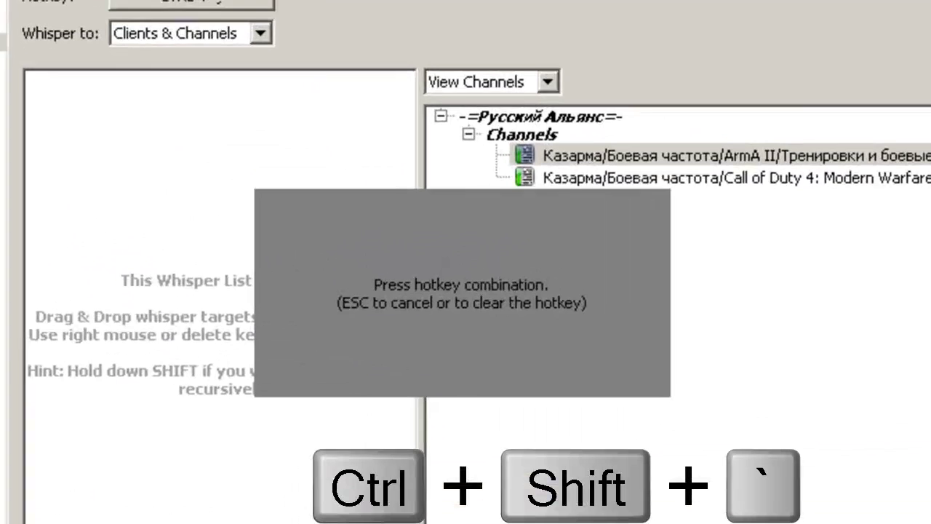
{"action": "key", "text": "ctrl+shift+grave"}
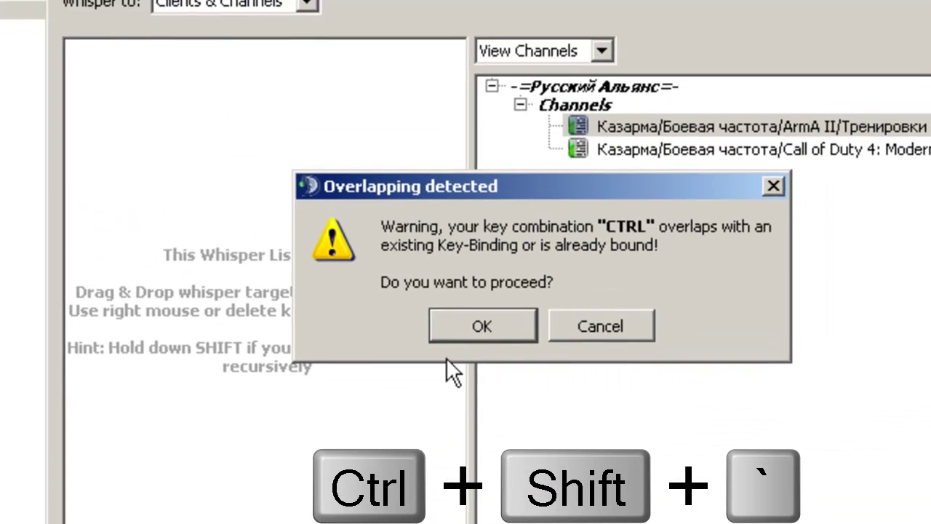
{"action": "left_click", "coordinate": [499, 350]}
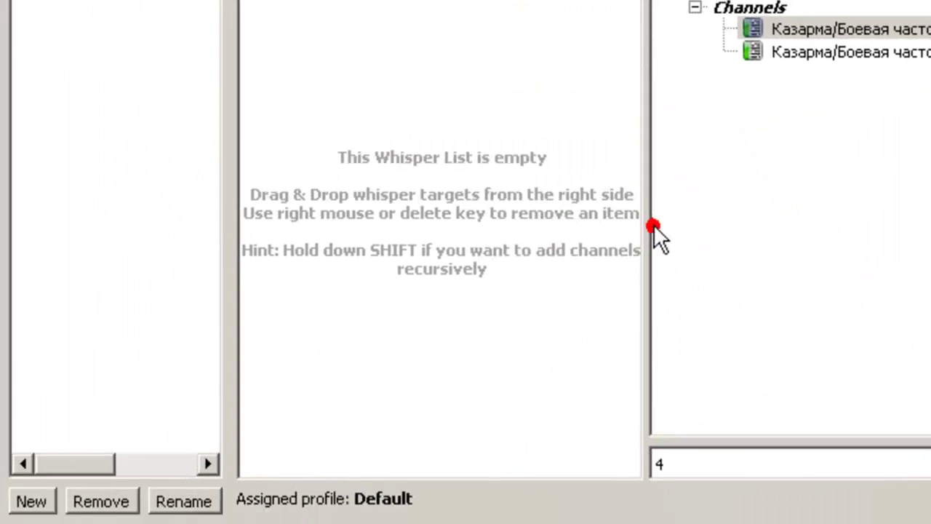
{"action": "left_click", "coordinate": [167, 496]}
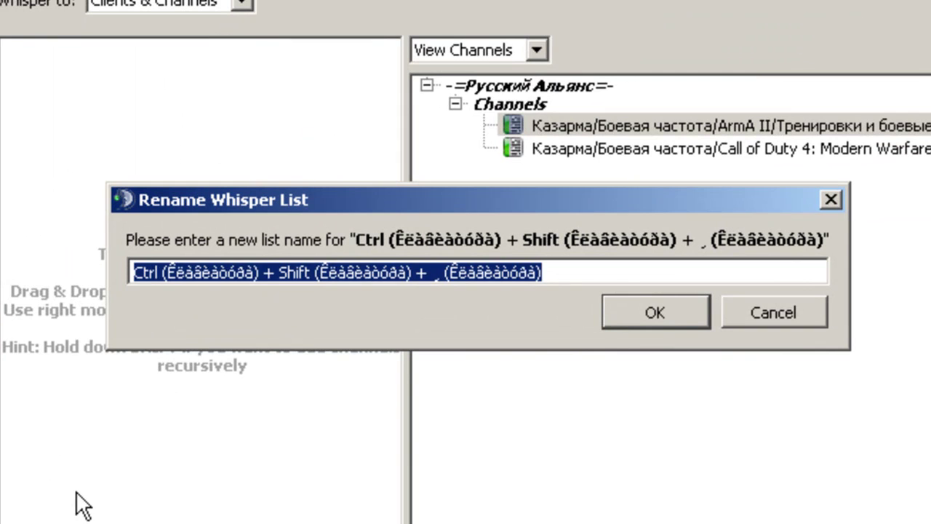
{"action": "type", "text": "B"}
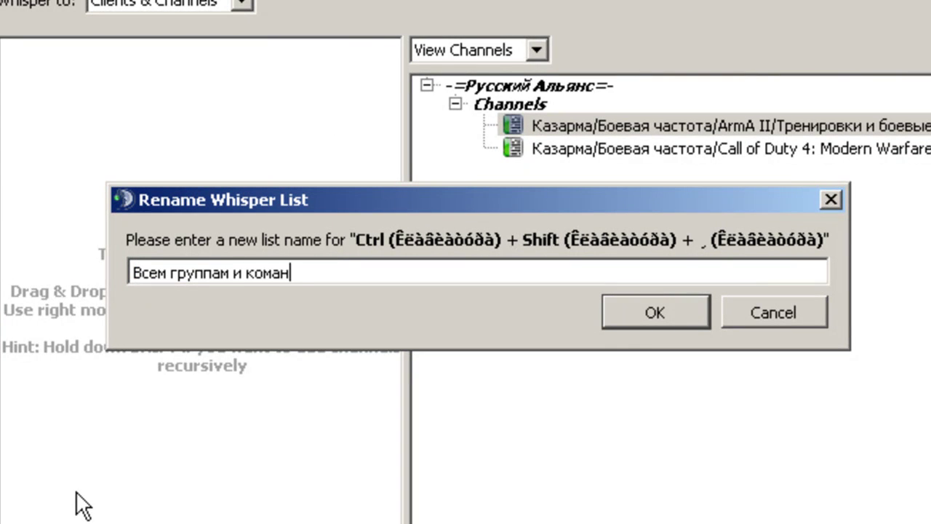
{"action": "type", "text": "ю"}
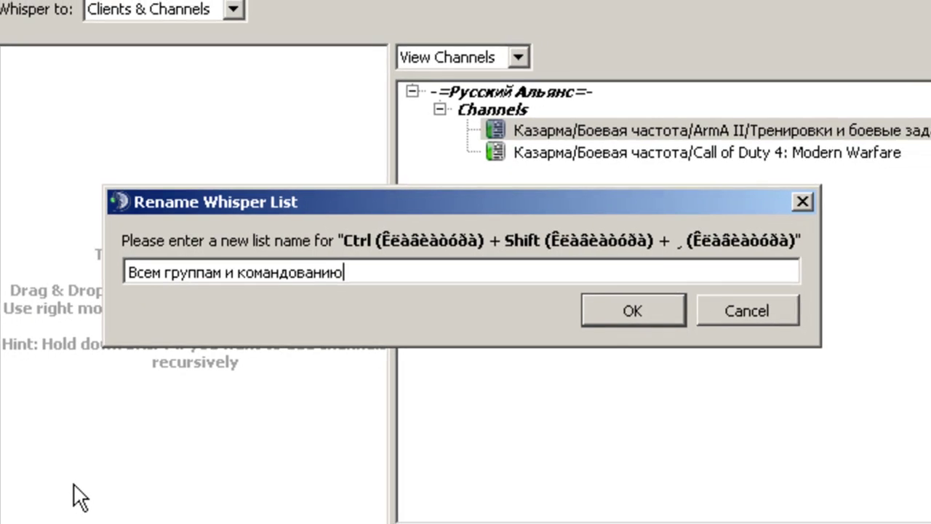
{"action": "key", "text": "Return"}
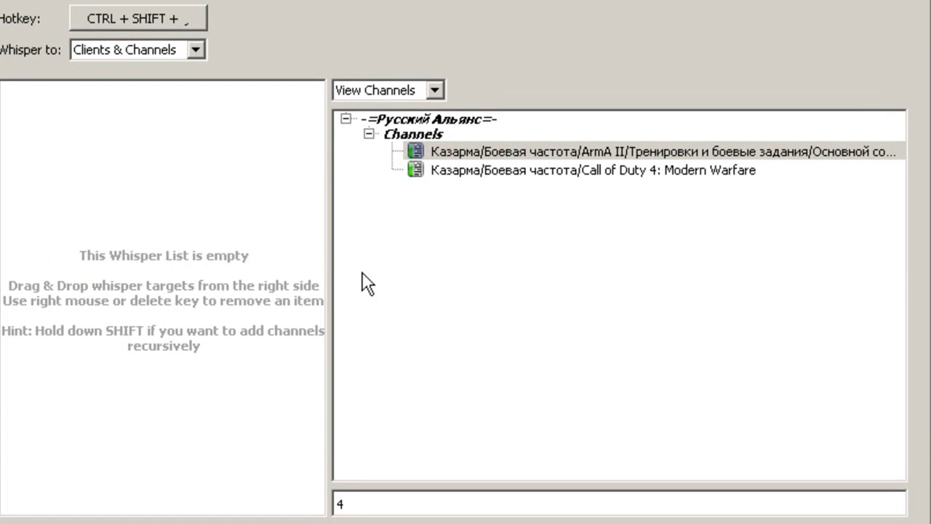
Clear the channel filter, add the Основной состав subchannels Группа1 to Группа4 and Командование to Всем группам и командованию, and apply
{"action": "double_click", "coordinate": [357, 504]}
{"action": "key", "text": "BackSpace"}
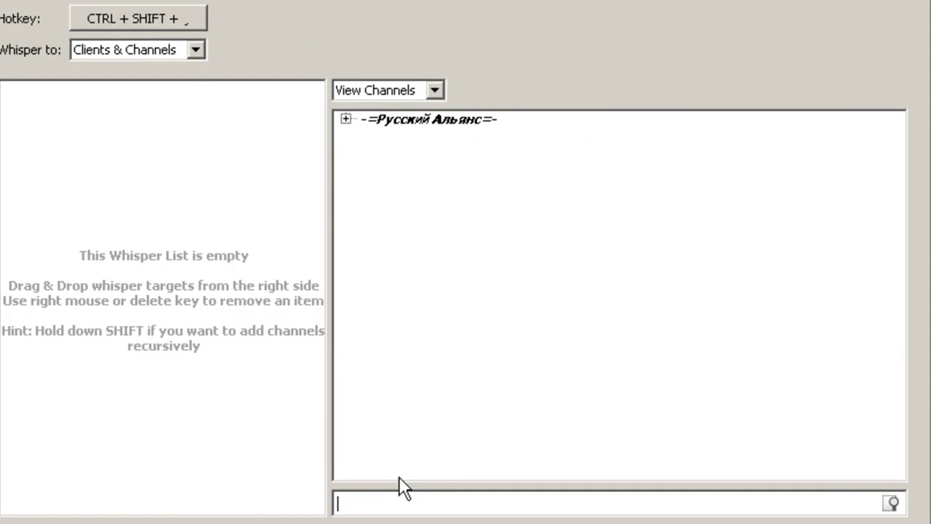
{"action": "left_click", "coordinate": [345, 119]}
{"action": "left_click", "coordinate": [369, 134]}
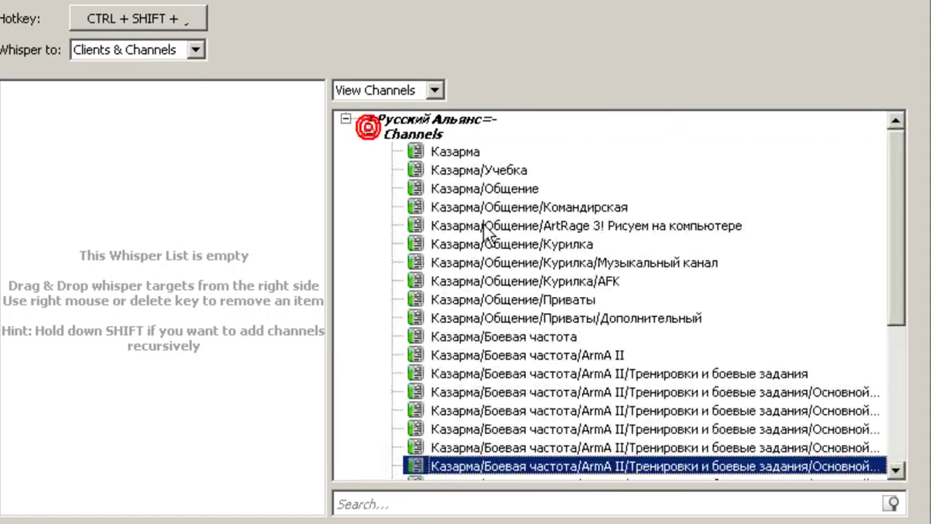
{"action": "scroll", "coordinate": [723, 407], "scroll_direction": "down", "scroll_amount": 1}
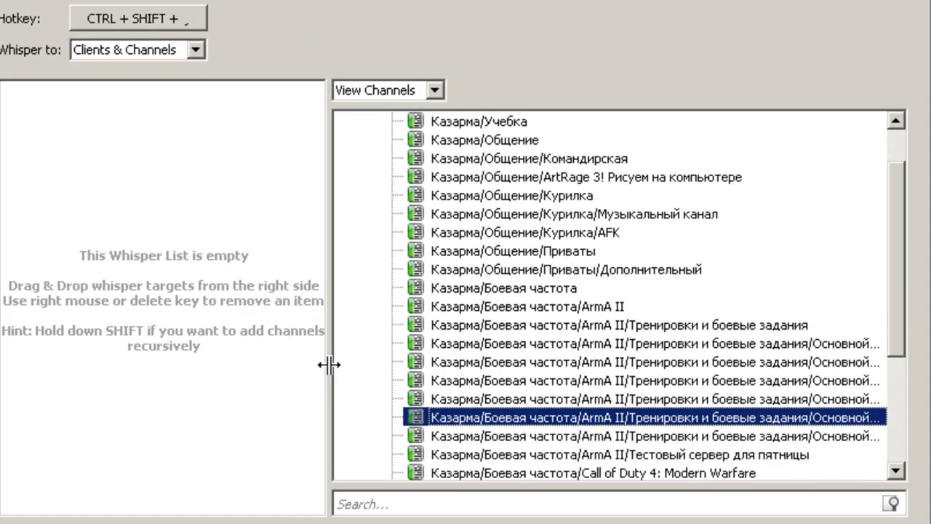
{"action": "left_click_drag", "start_coordinate": [327, 366], "coordinate": [77, 338]}
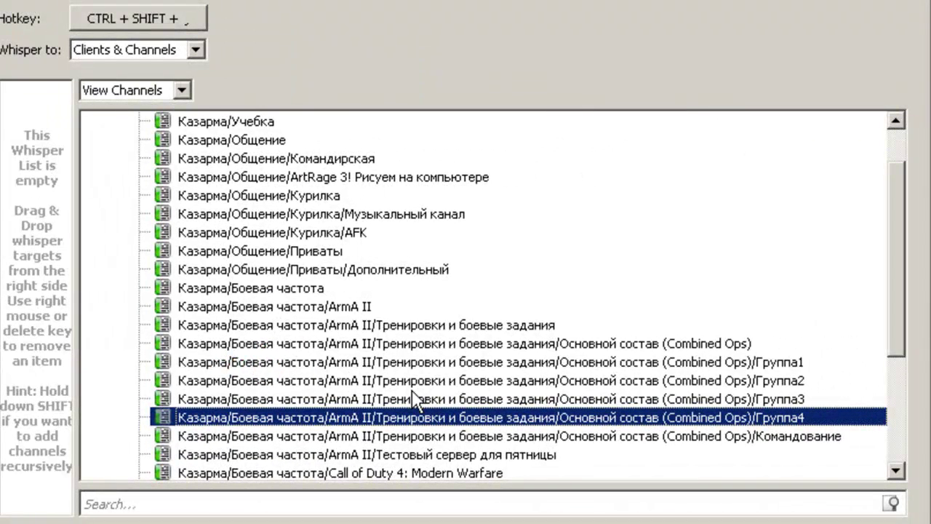
{"action": "left_click_drag", "start_coordinate": [691, 362], "coordinate": [32, 347]}
{"action": "left_click_drag", "start_coordinate": [515, 377], "coordinate": [62, 354]}
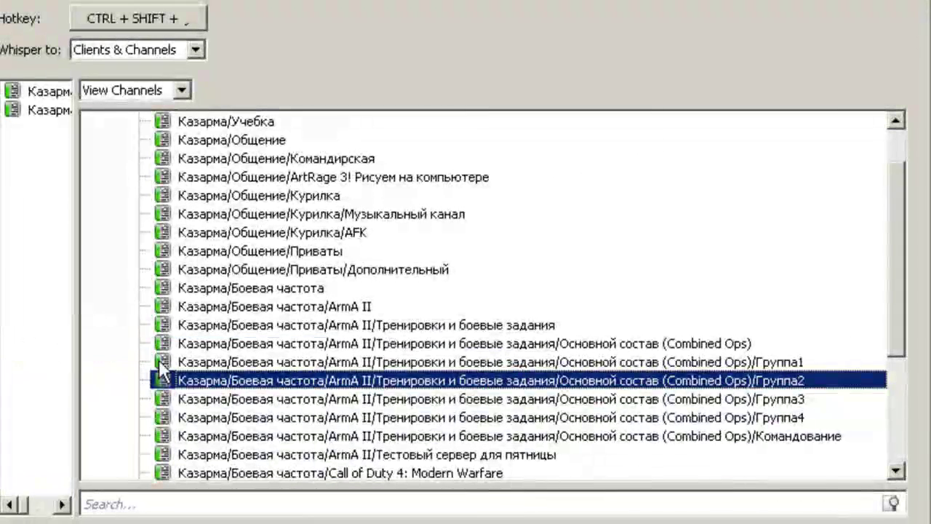
{"action": "left_click_drag", "start_coordinate": [492, 397], "coordinate": [63, 368]}
{"action": "left_click_drag", "start_coordinate": [429, 418], "coordinate": [41, 371]}
{"action": "left_click_drag", "start_coordinate": [425, 445], "coordinate": [40, 371]}
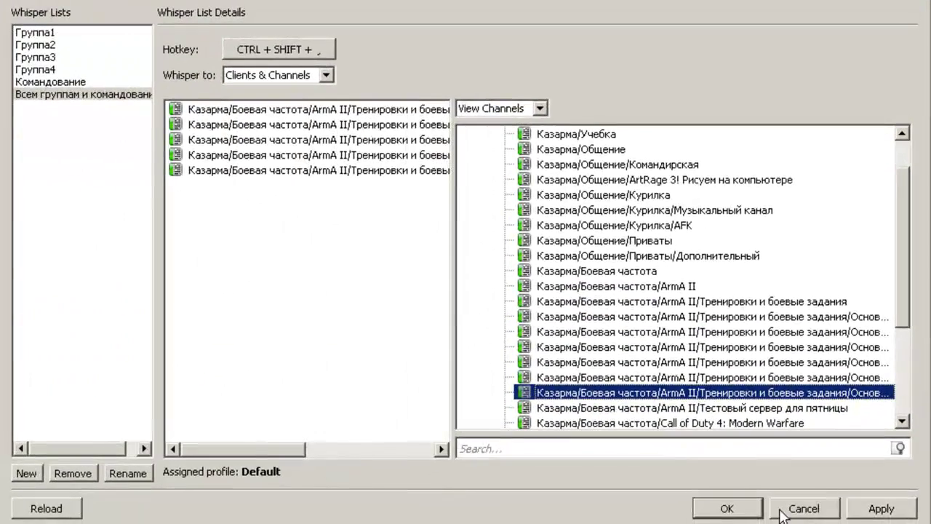
{"action": "left_click", "coordinate": [864, 508]}
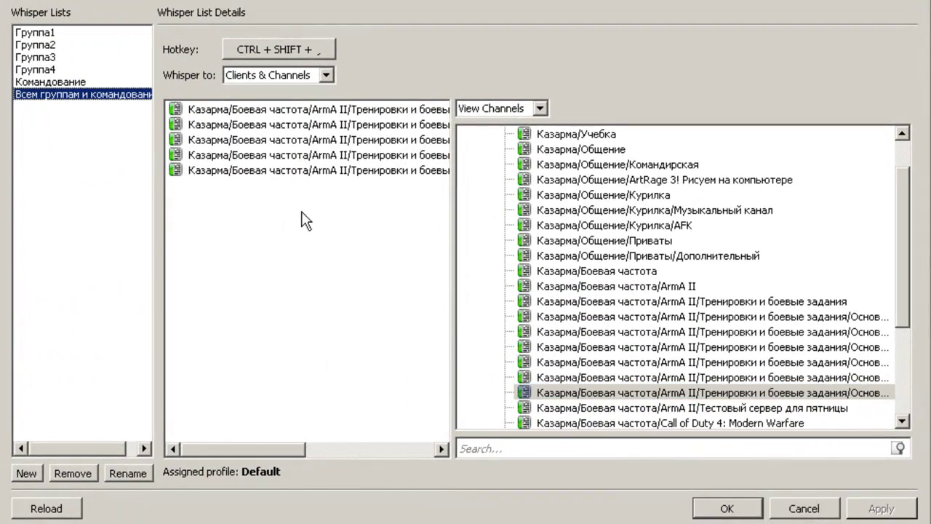
Create a seventh whisper list with the hotkey CTRL + SHIFT, accepting the key overlap
{"action": "left_click", "coordinate": [27, 473]}
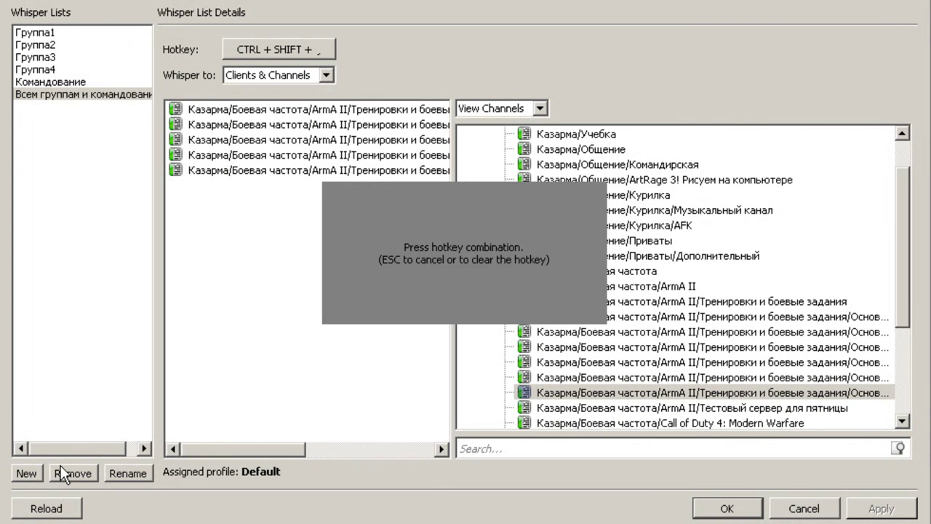
{"action": "key", "text": "ctrl+shift"}
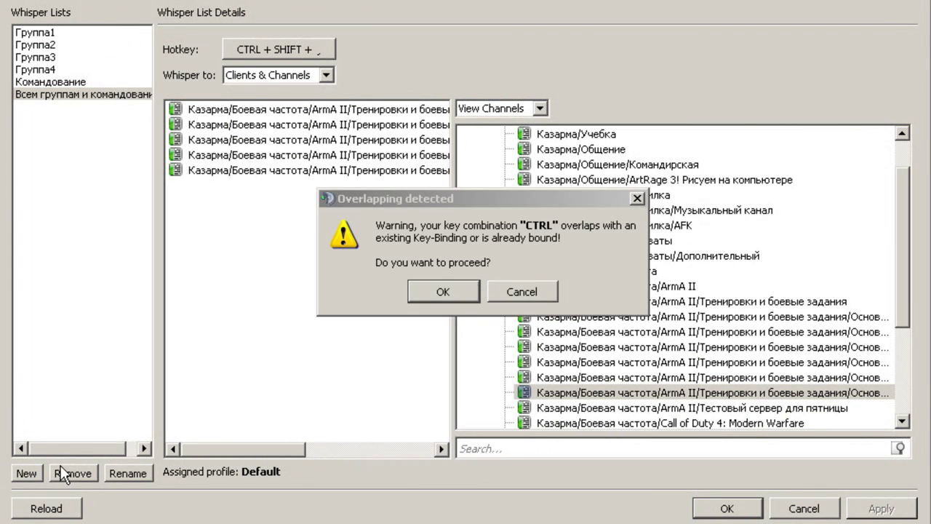
{"action": "left_click", "coordinate": [444, 290]}
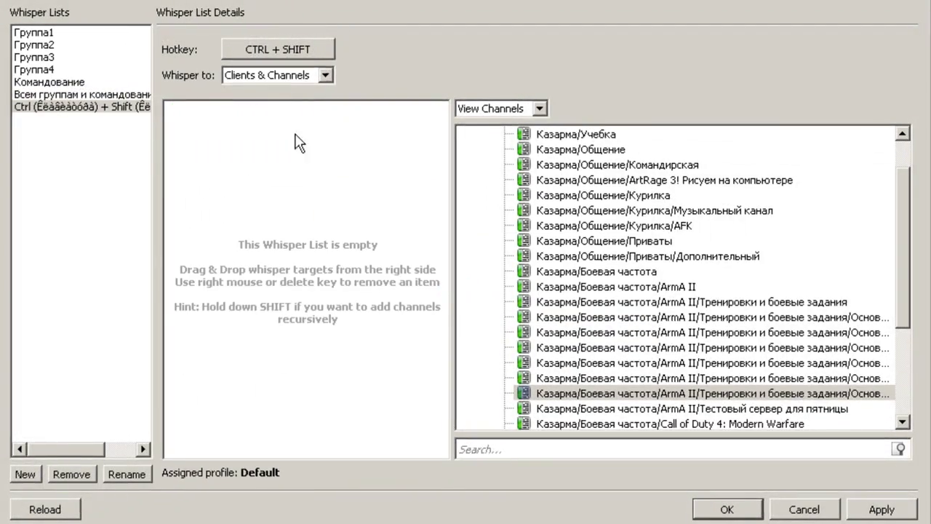
Switch the available whisper targets to contacts and then to clients, and expand the server's client list
{"action": "left_click", "coordinate": [538, 108]}
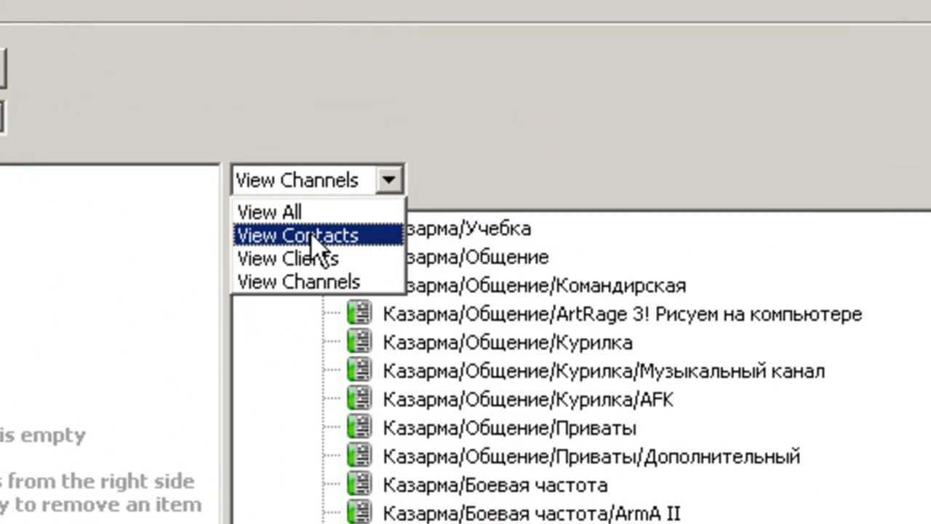
{"action": "left_click", "coordinate": [313, 235]}
{"action": "left_click", "coordinate": [324, 178]}
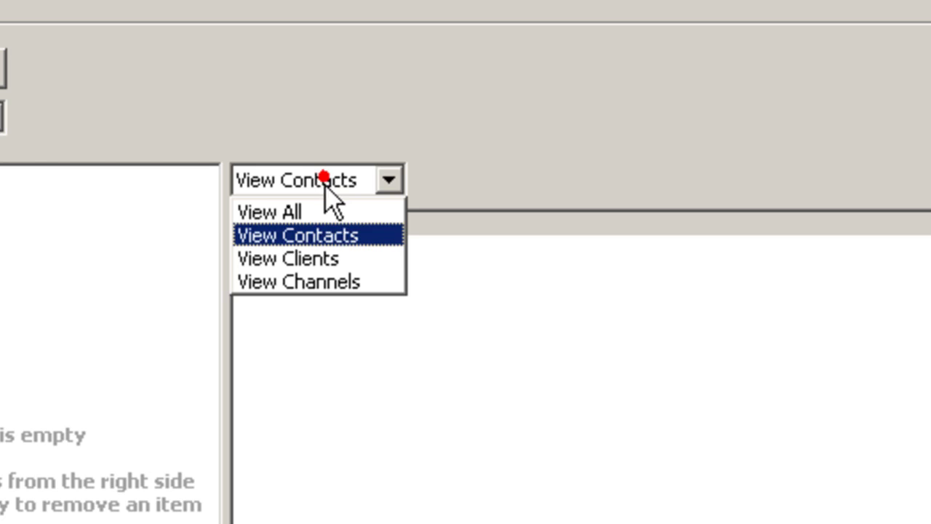
{"action": "left_click", "coordinate": [309, 258]}
{"action": "left_click", "coordinate": [289, 247]}
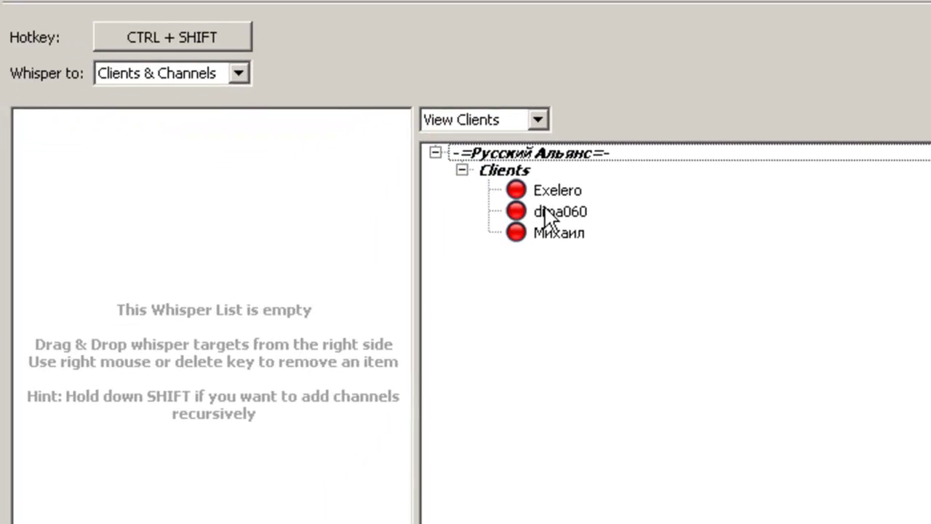
Add the second and first clients in the server's client list to the CTRL + SHIFT whisper list
{"action": "left_click_drag", "start_coordinate": [546, 213], "coordinate": [164, 240]}
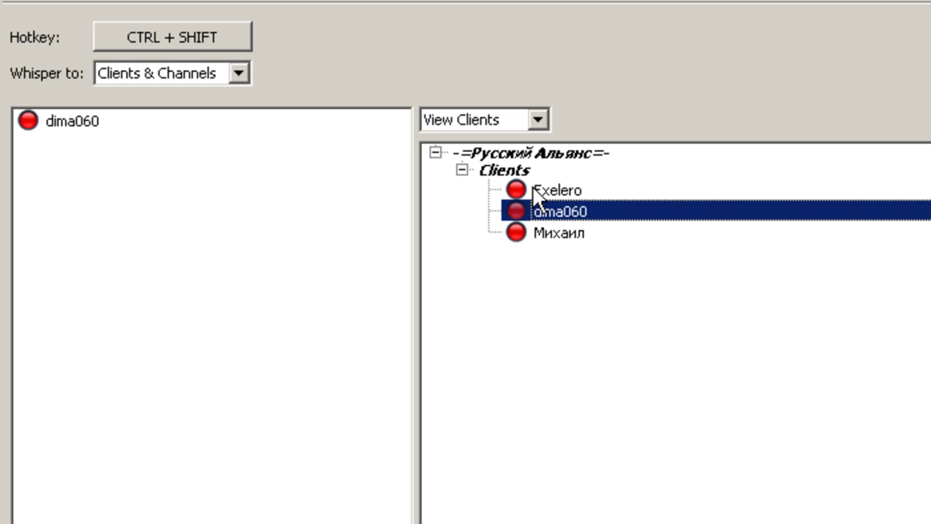
{"action": "left_click_drag", "start_coordinate": [537, 191], "coordinate": [183, 264]}
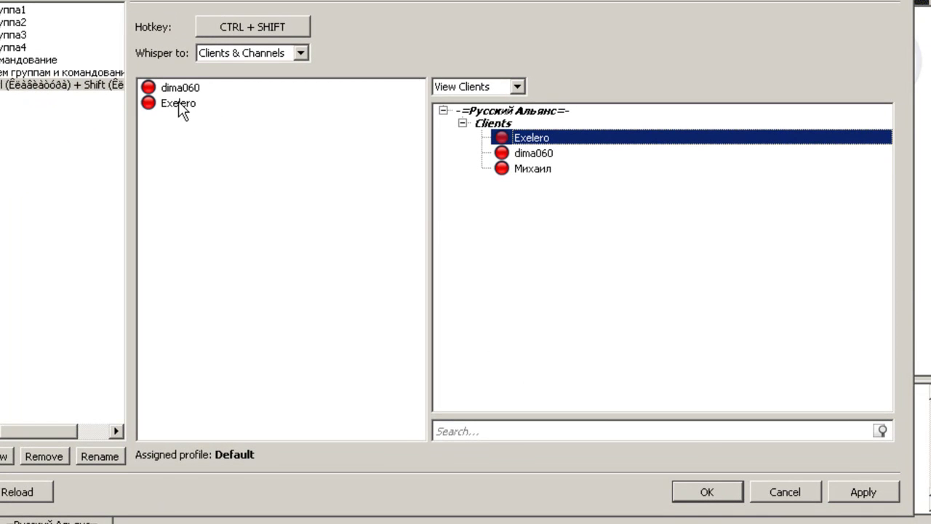
{"action": "left_click", "coordinate": [59, 83]}
{"action": "left_click", "coordinate": [41, 455]}
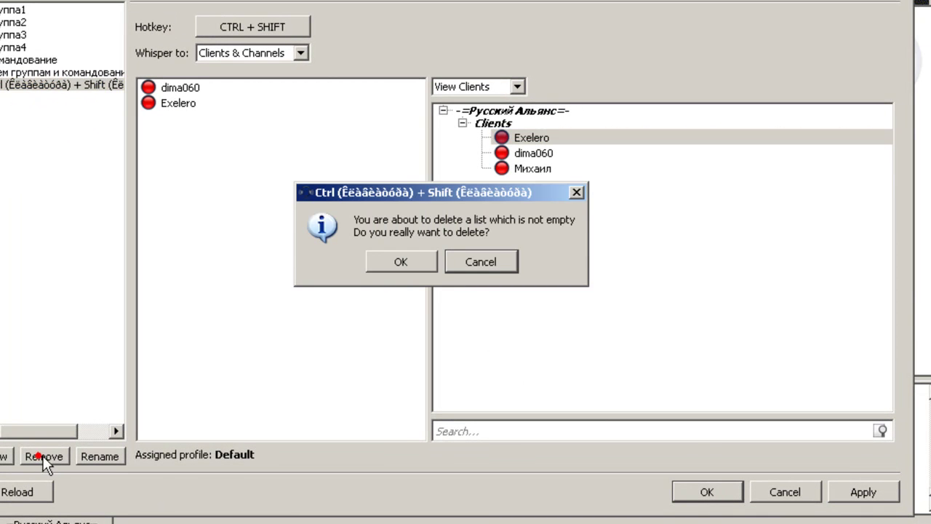
{"action": "left_click", "coordinate": [470, 262]}
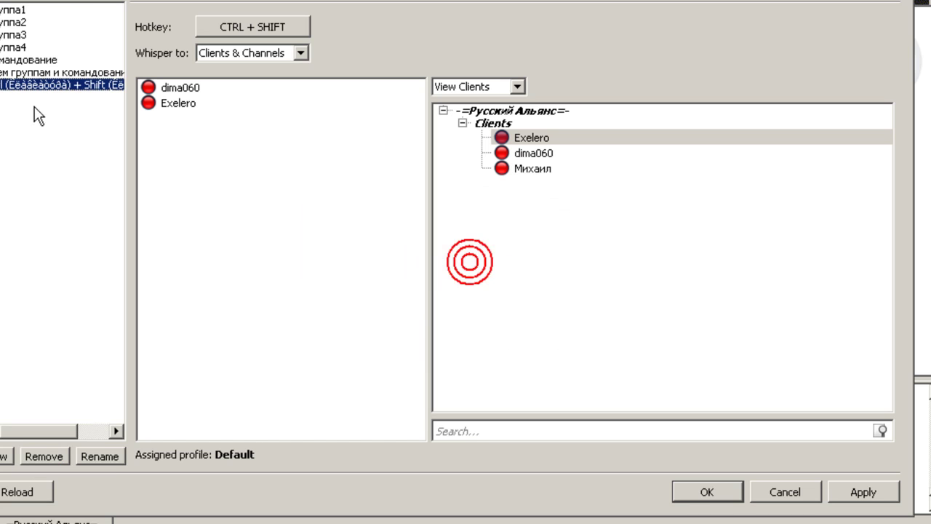
Rename the CTRL + SHIFT whisper list as Кореша
{"action": "left_click", "coordinate": [103, 454]}
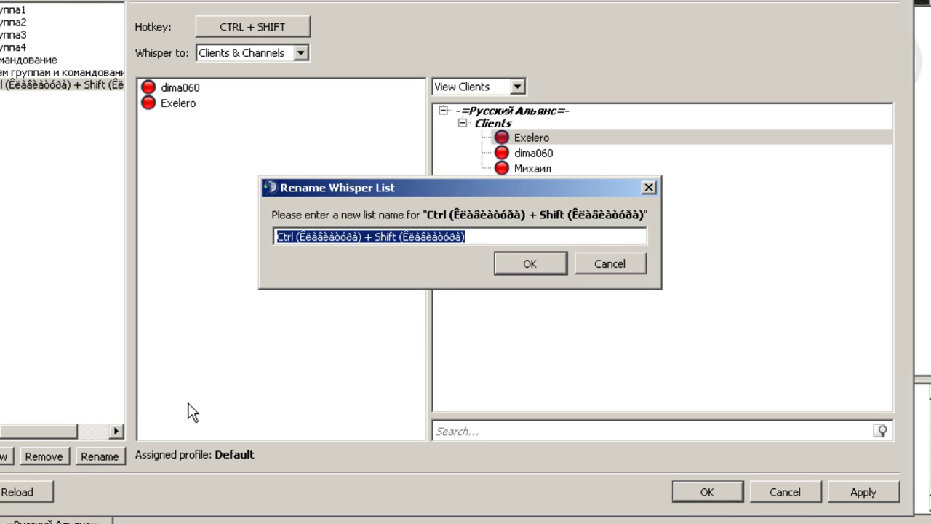
{"action": "type", "text": "Kope"}
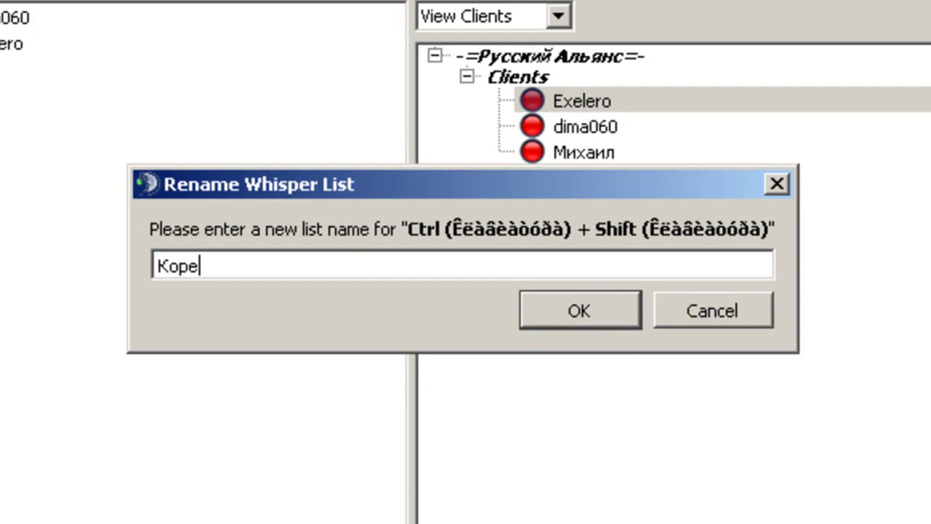
{"action": "type", "text": "рег"}
{"action": "key", "text": "BackSpace"}
{"action": "type", "text": "ша"}
{"action": "left_click", "coordinate": [574, 310]}
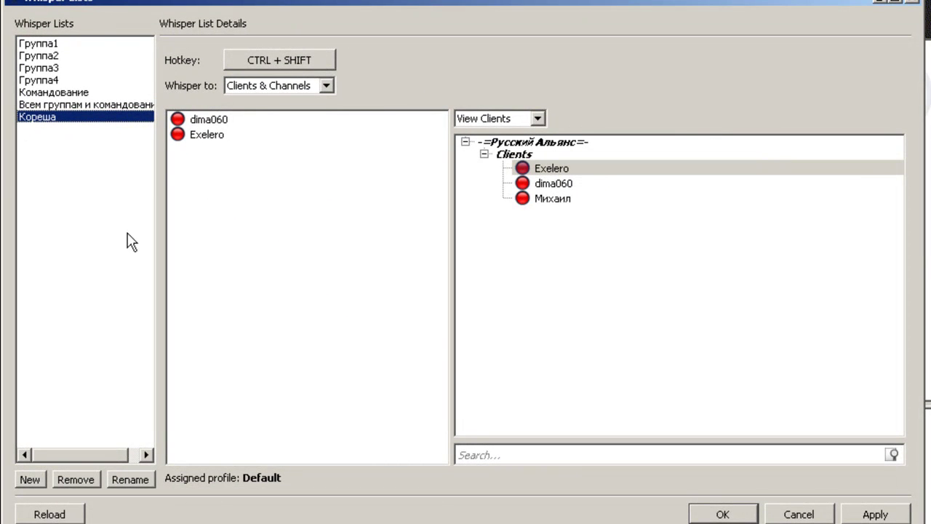
Delete the whisper list Кореша together with its targets and apply the changes
{"action": "left_click", "coordinate": [73, 476]}
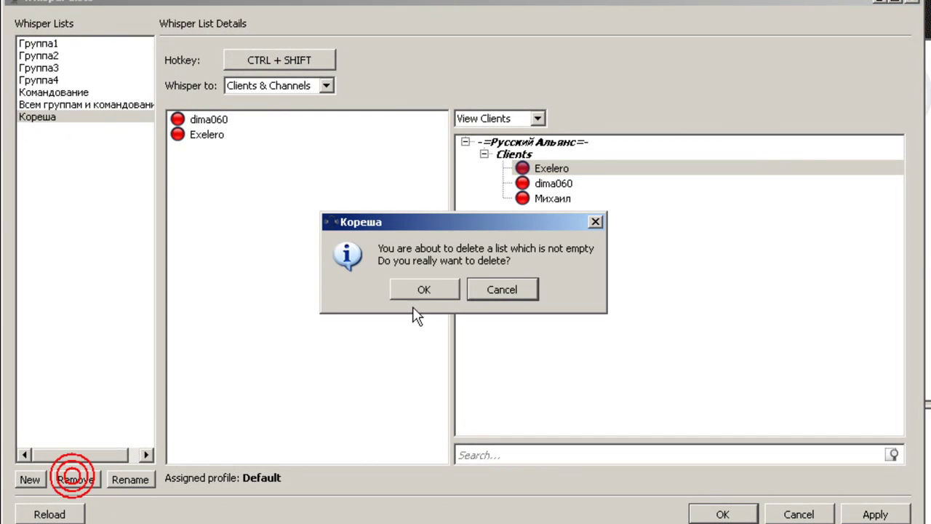
{"action": "left_click", "coordinate": [420, 289]}
{"action": "left_click", "coordinate": [905, 515]}
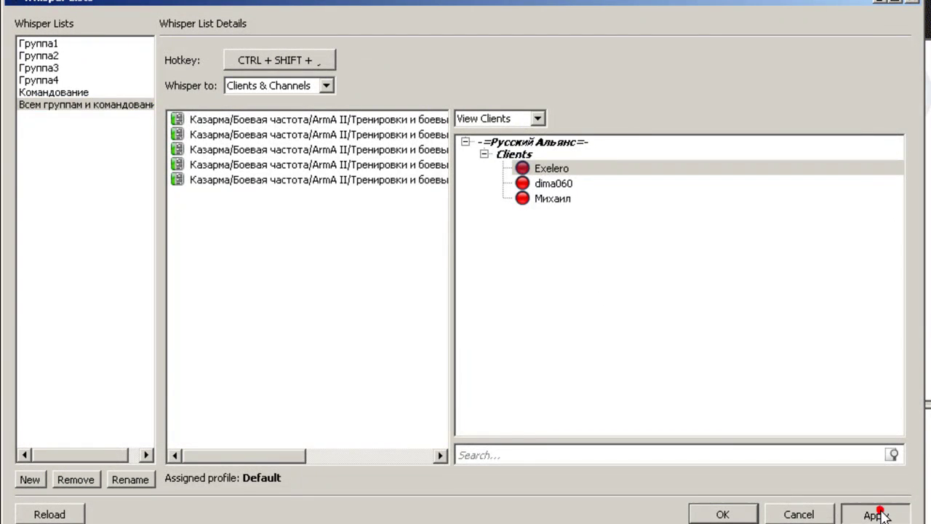
Review the hotkeys and targets of the whisper lists Группа1 to Группа4, Командование and Всем группам и командованию
{"action": "left_click", "coordinate": [73, 92]}
{"action": "left_click", "coordinate": [66, 105]}
{"action": "left_click", "coordinate": [55, 78]}
{"action": "left_click", "coordinate": [40, 44]}
{"action": "left_click", "coordinate": [42, 56]}
{"action": "left_click", "coordinate": [42, 68]}
{"action": "left_click", "coordinate": [51, 92]}
{"action": "left_click", "coordinate": [51, 105]}
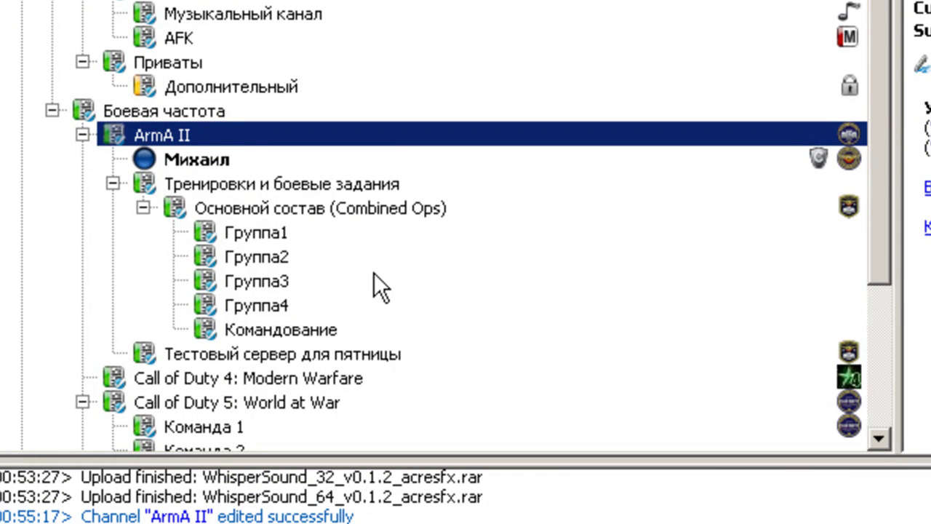
Test the whisper hotkeys for Группа1 to Группа4, Командование, and all groups with command
{"action": "key", "text": "ctrl+1"}
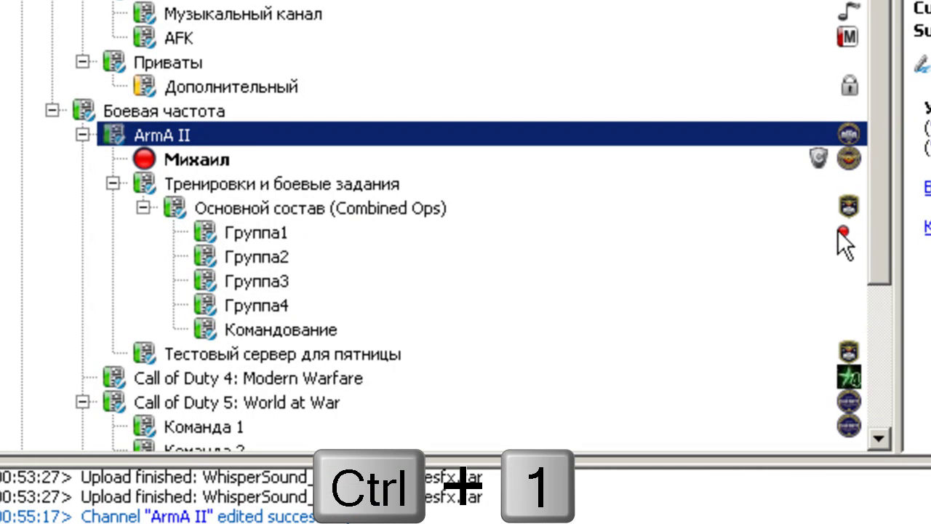
{"action": "key", "text": "ctrl+2"}
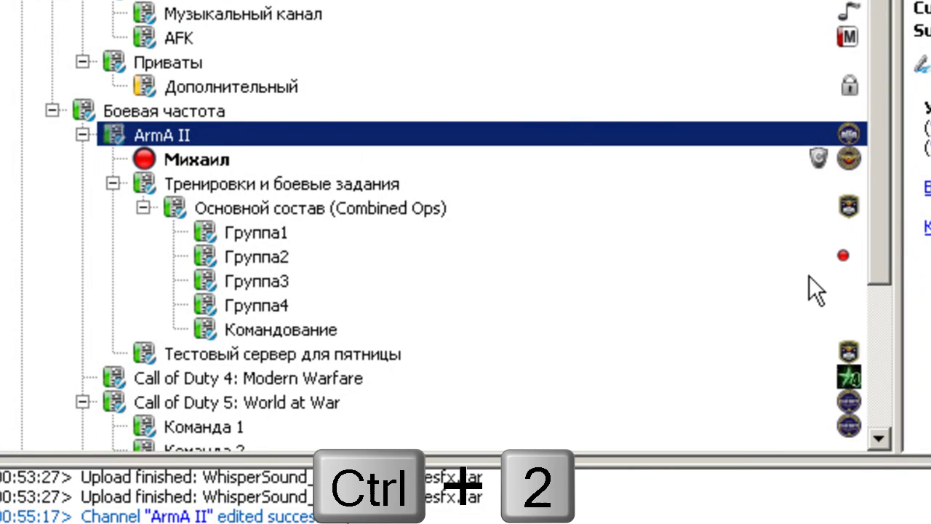
{"action": "key", "text": "ctrl+3"}
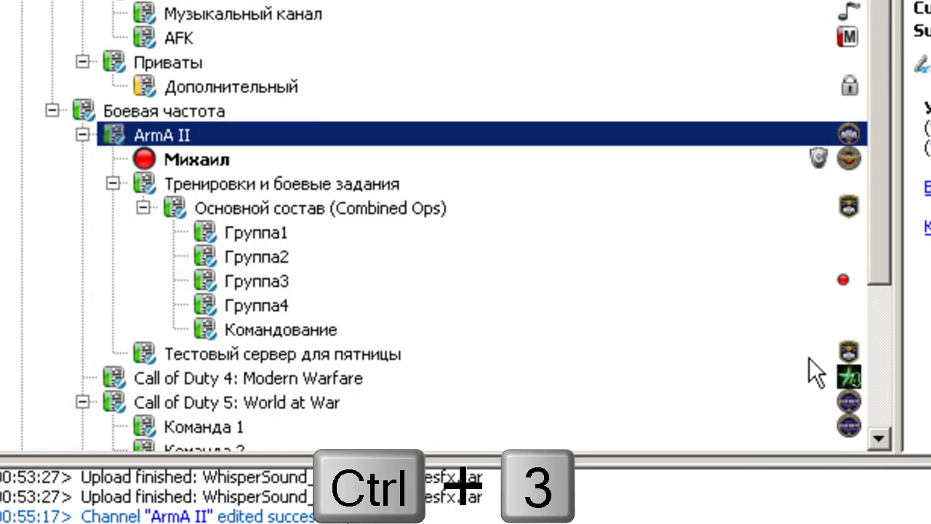
{"action": "key", "text": "ctrl+4"}
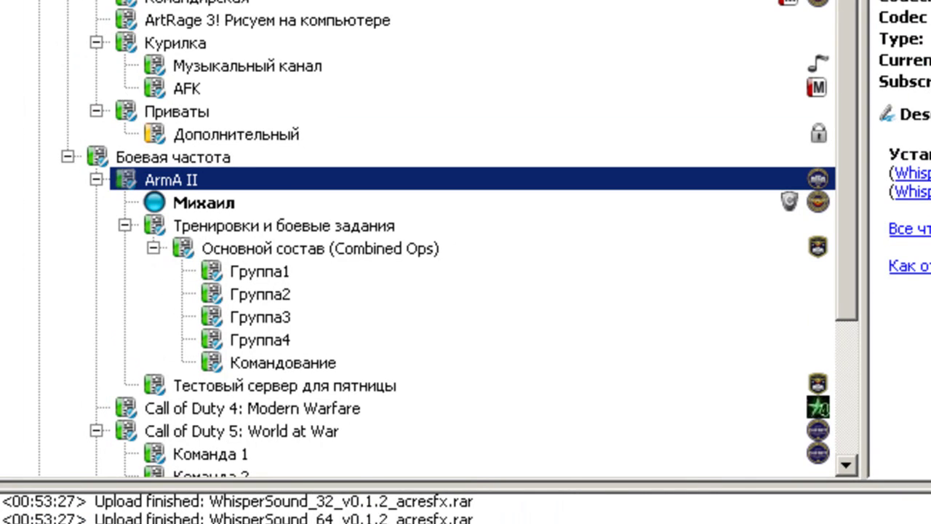
{"action": "key", "text": "ctrl+grave"}
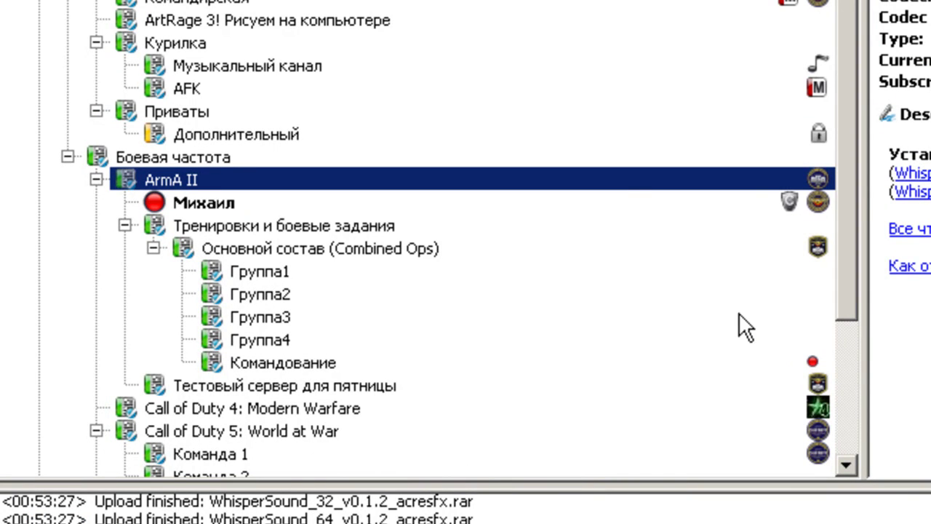
{"action": "key", "text": "ctrl+shift+grave"}
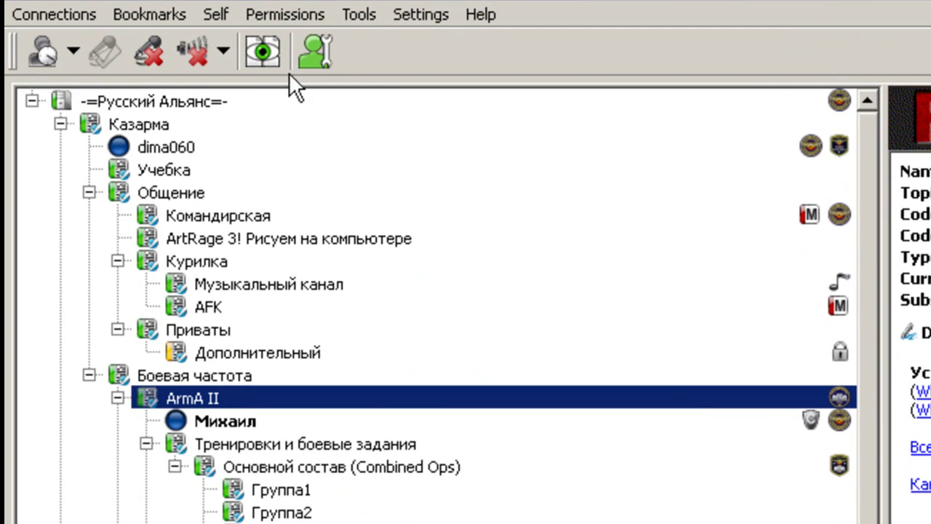
Review the Default profile's hotkeys in the application options, and start a new one assigned to ALT + 1 on key down
{"action": "left_click", "coordinate": [399, 15]}
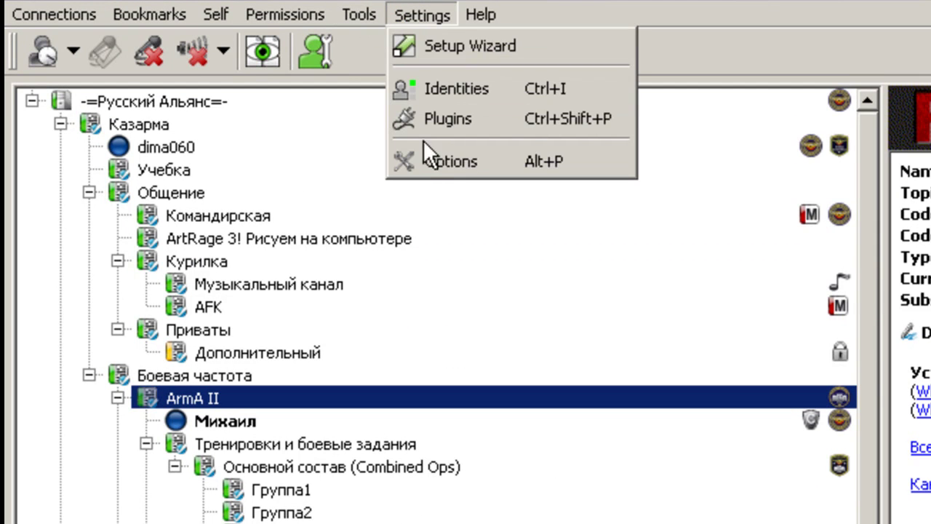
{"action": "left_click", "coordinate": [437, 160]}
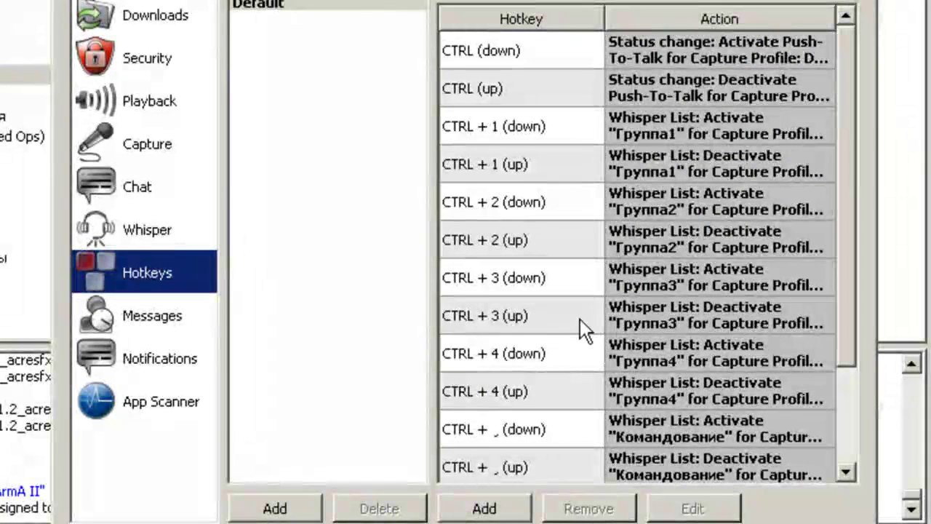
{"action": "left_click_drag", "start_coordinate": [853, 173], "coordinate": [847, 272]}
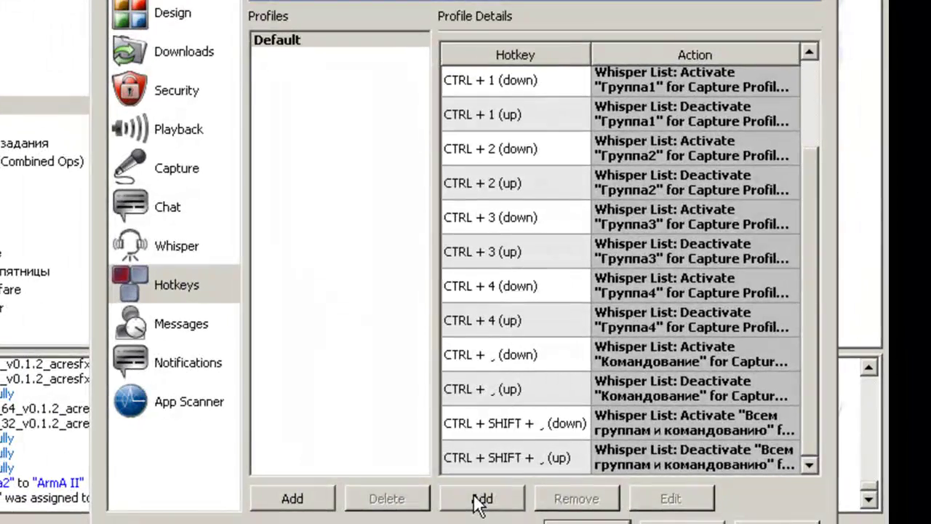
{"action": "left_click", "coordinate": [480, 499]}
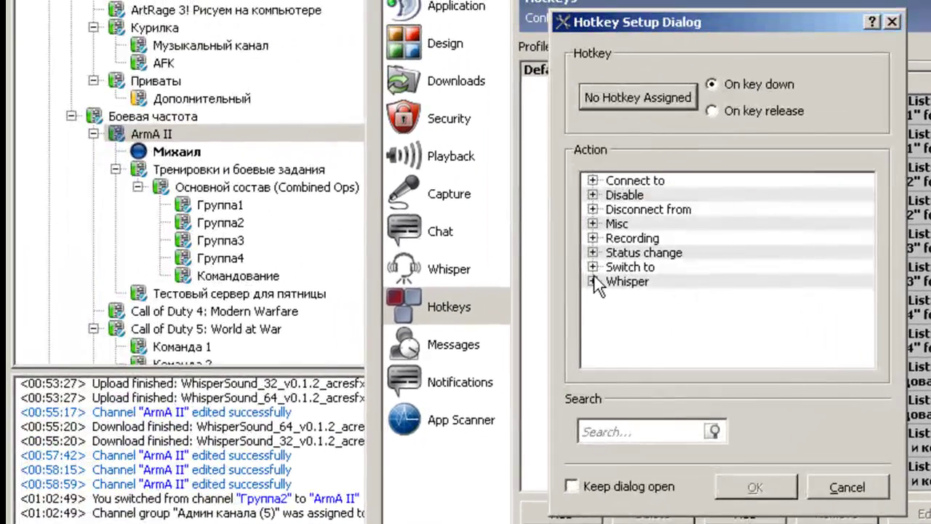
{"action": "left_click", "coordinate": [668, 98]}
{"action": "key", "text": "alt"}
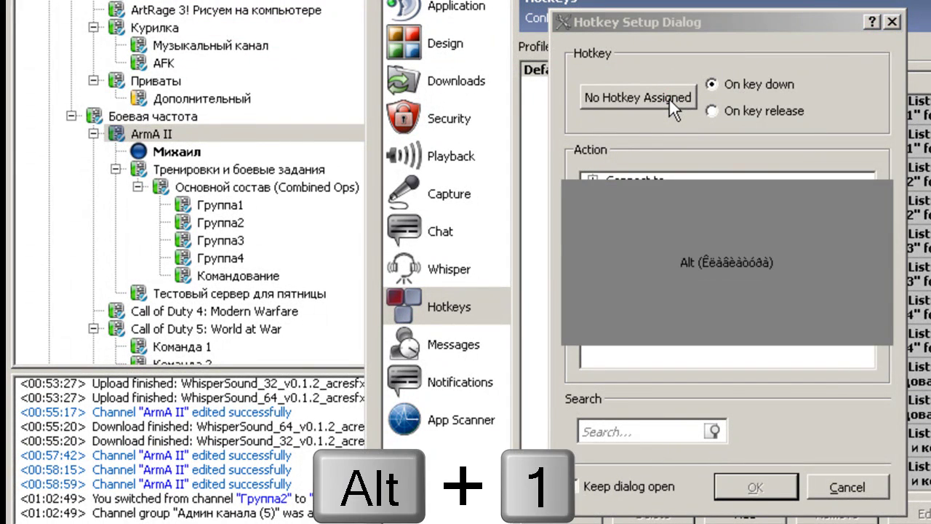
{"action": "key", "text": "alt+1"}
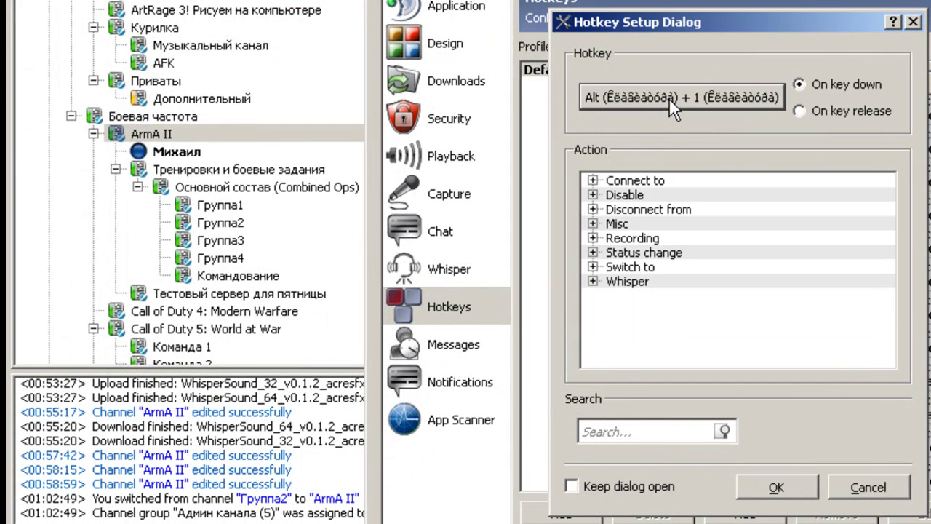
Filter the actions by 1, make the ALT + 1 hotkey switch to channel Группа1 on -=PA=-TeamSpeak 3, and save it
{"action": "left_click", "coordinate": [593, 267]}
{"action": "left_click", "coordinate": [615, 281]}
{"action": "left_click", "coordinate": [659, 434]}
{"action": "type", "text": "1"}
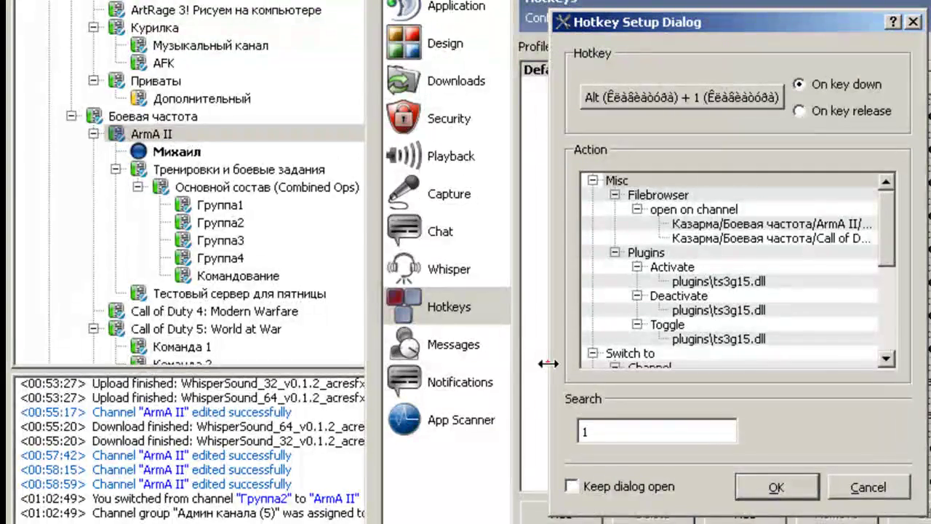
{"action": "left_click_drag", "start_coordinate": [551, 363], "coordinate": [67, 360]}
{"action": "double_click", "coordinate": [121, 432]}
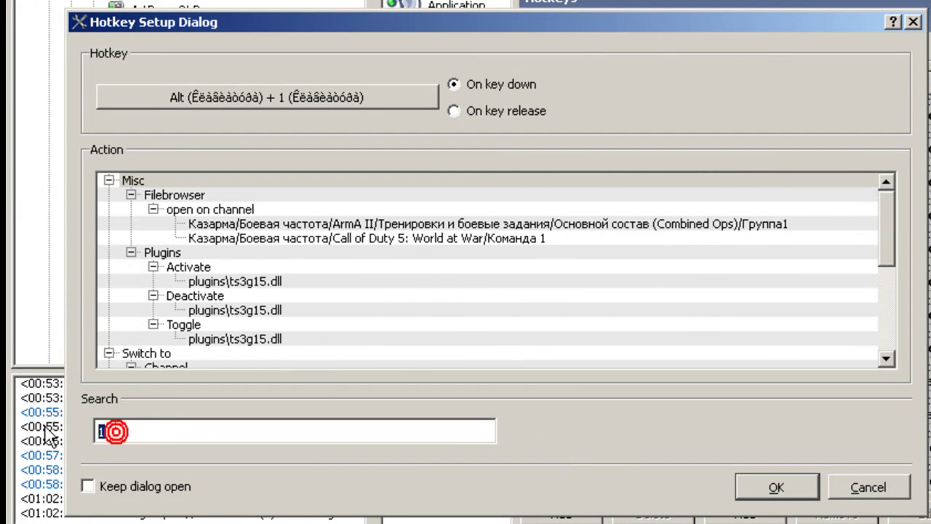
{"action": "left_click", "coordinate": [697, 223]}
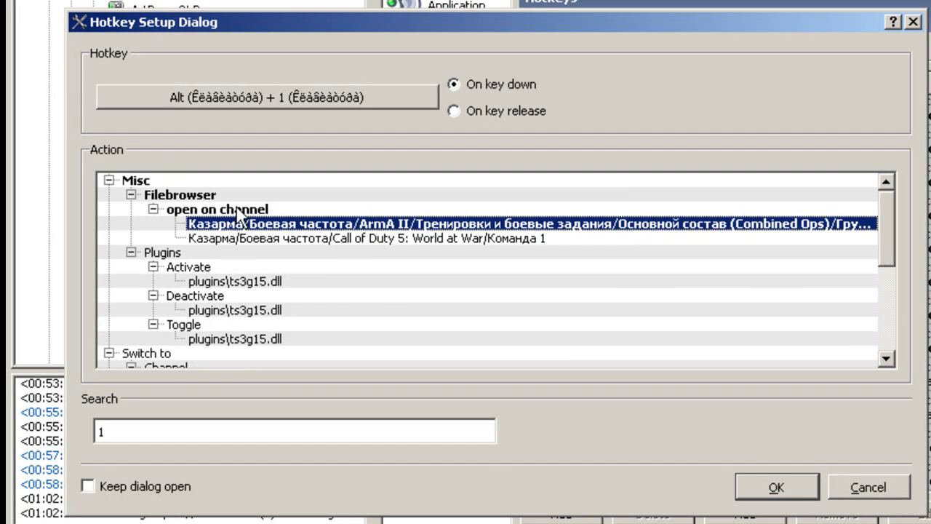
{"action": "left_click_drag", "start_coordinate": [882, 233], "coordinate": [886, 304]}
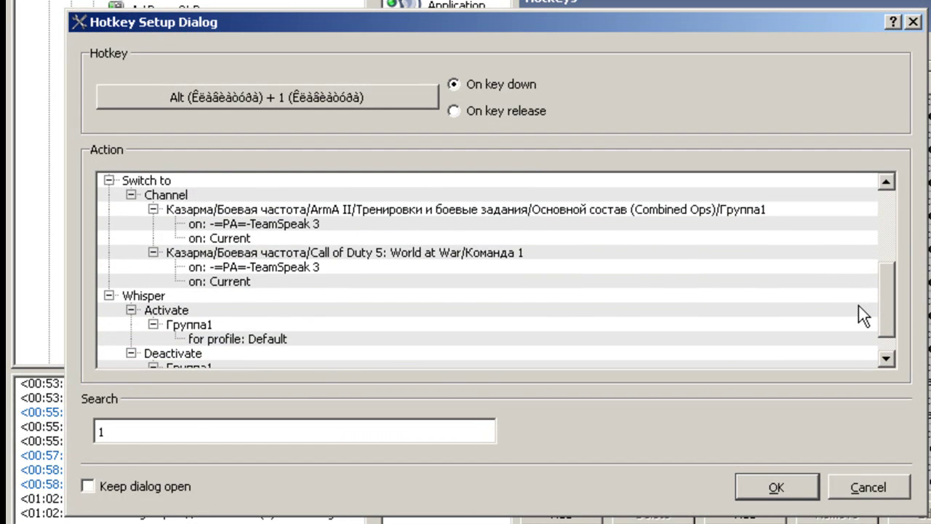
{"action": "left_click", "coordinate": [564, 209]}
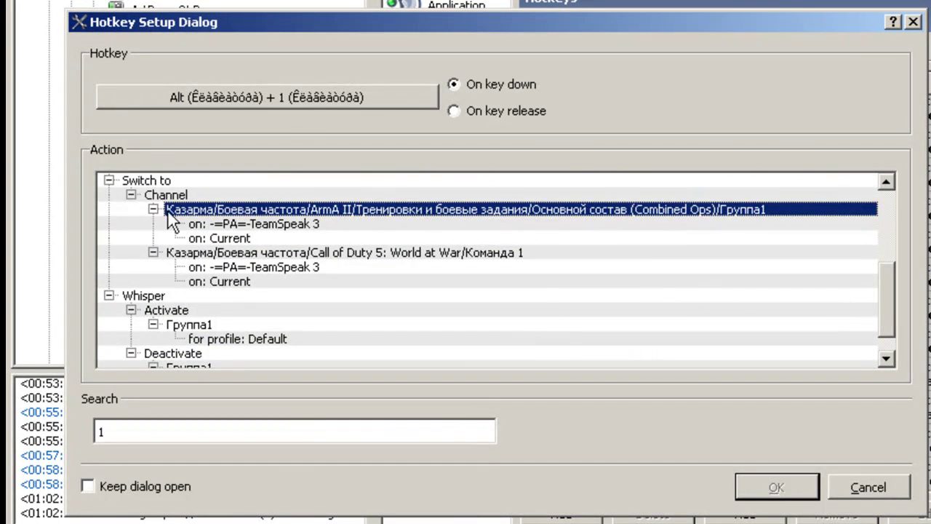
{"action": "left_click", "coordinate": [227, 225]}
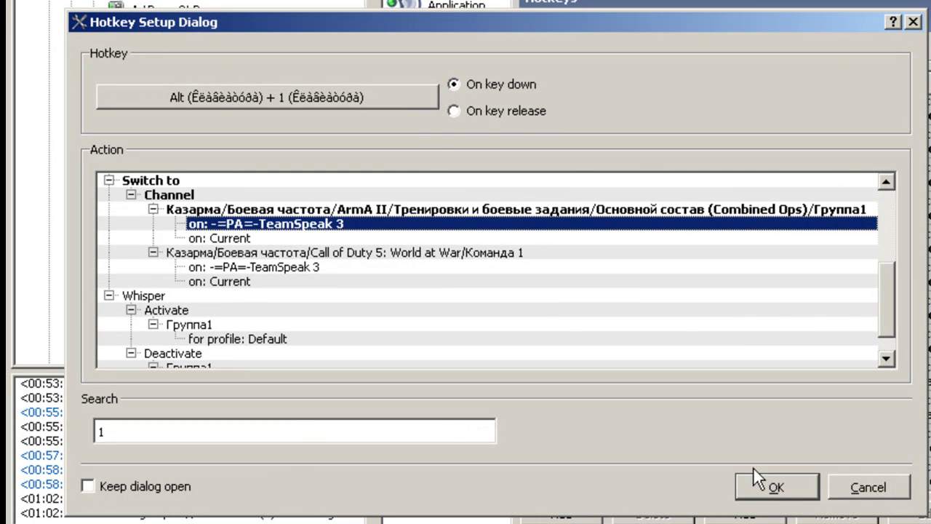
{"action": "left_click", "coordinate": [776, 489]}
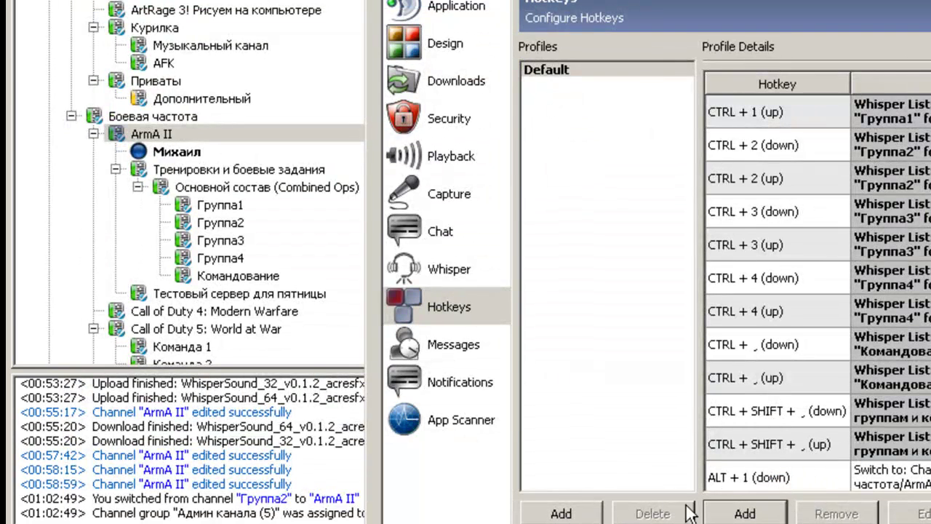
Add an ALT + 2 hotkey on key down that switches to channel Группа2 on -=PA=-TeamSpeak 3
{"action": "left_click", "coordinate": [742, 514]}
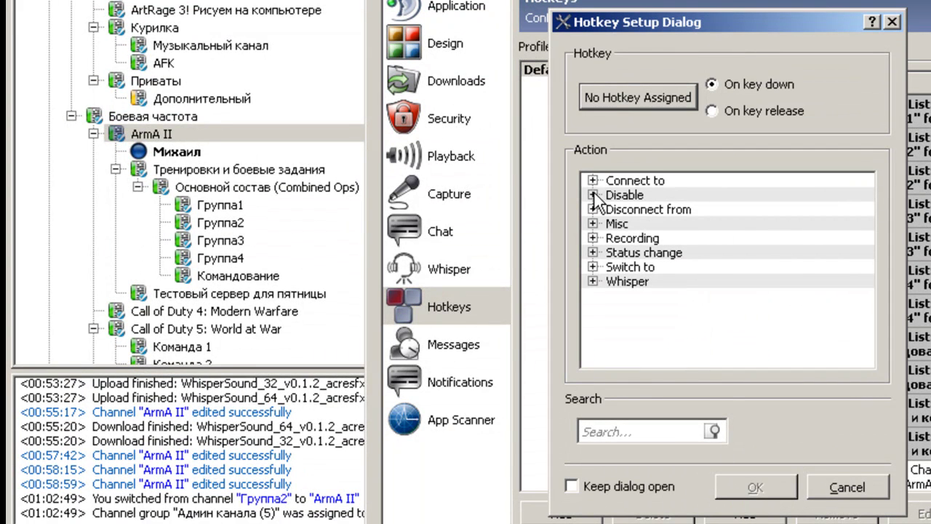
{"action": "left_click_drag", "start_coordinate": [548, 182], "coordinate": [51, 182]}
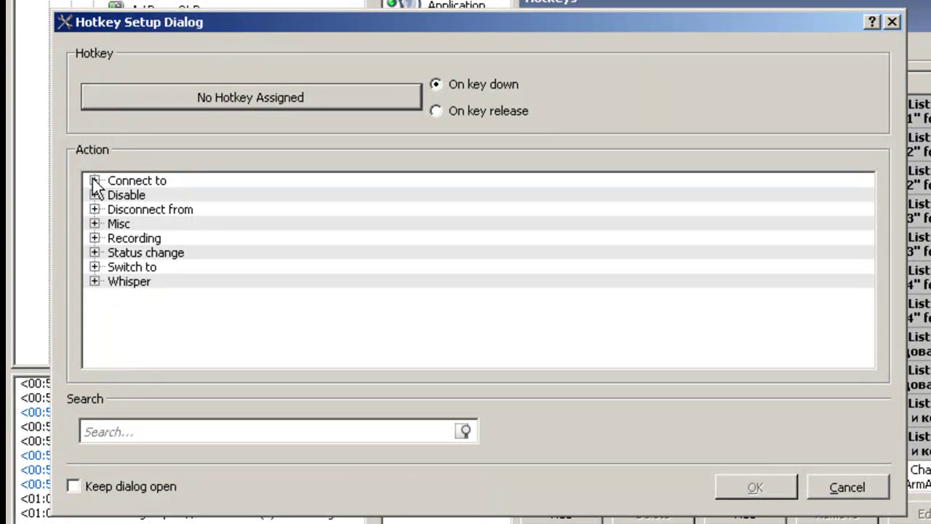
{"action": "left_click", "coordinate": [94, 267]}
{"action": "left_click", "coordinate": [116, 281]}
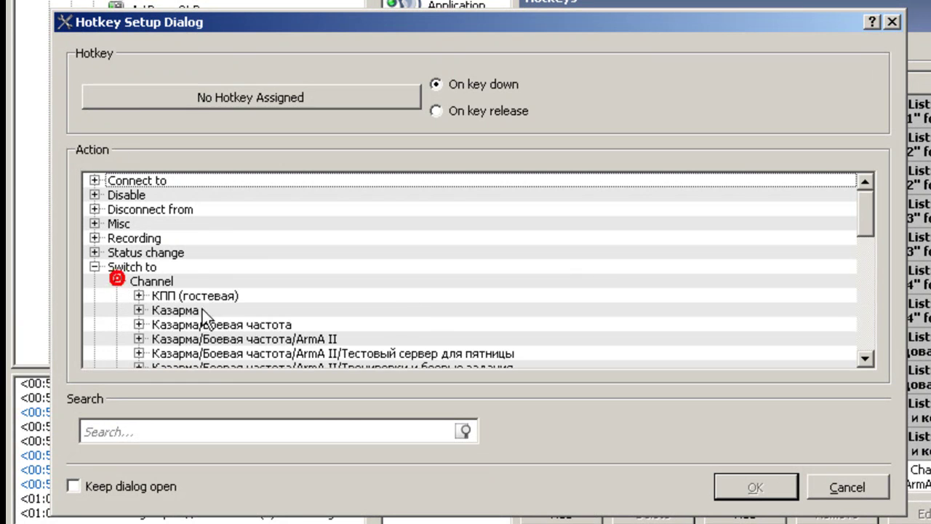
{"action": "scroll", "coordinate": [151, 324], "scroll_direction": "down", "scroll_amount": 3}
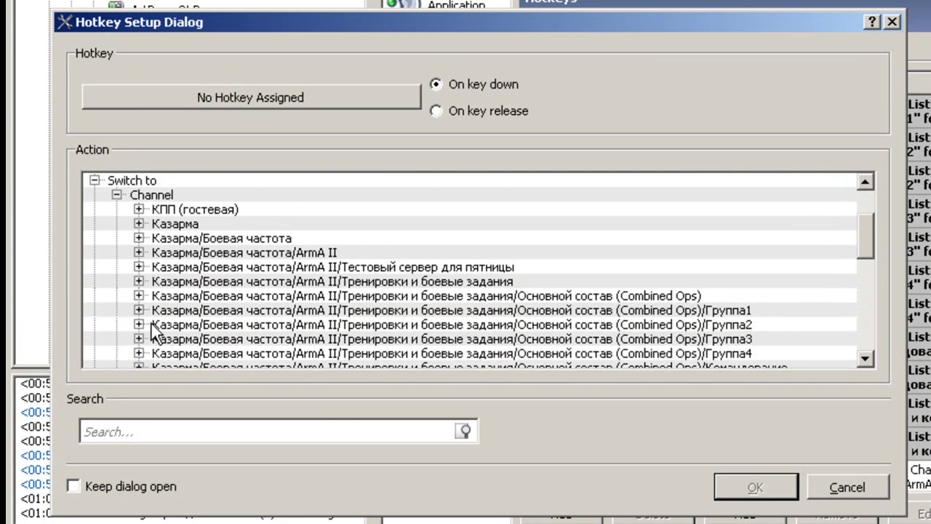
{"action": "left_click", "coordinate": [728, 282]}
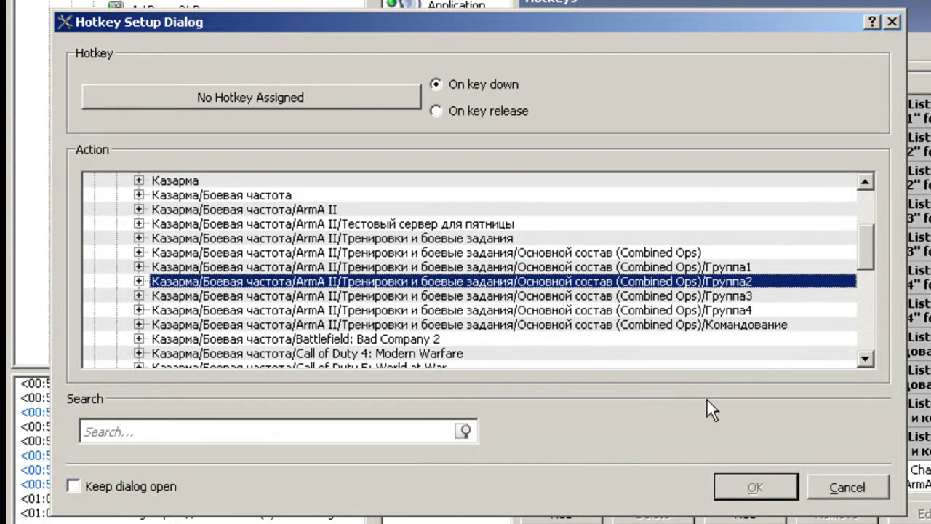
{"action": "left_click", "coordinate": [139, 281]}
{"action": "left_click", "coordinate": [195, 295]}
{"action": "left_click", "coordinate": [233, 101]}
{"action": "key", "text": "alt+2"}
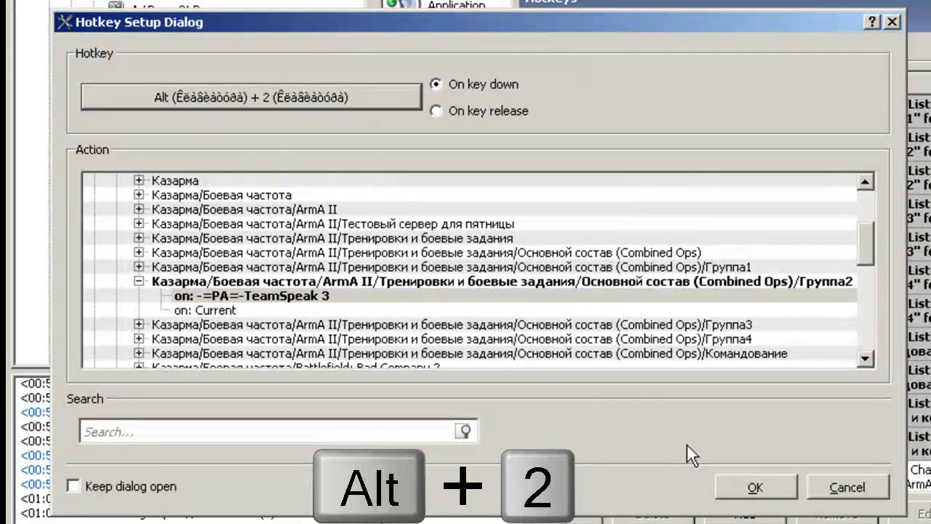
{"action": "left_click", "coordinate": [743, 483]}
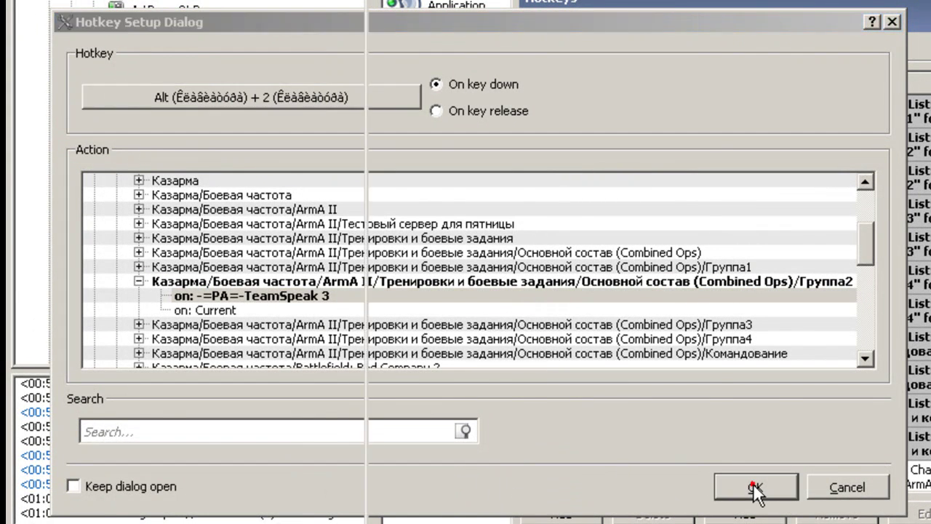
Add an ALT + 3 hotkey on key down that switches to channel Группа3 on -=PA=-TeamSpeak 3
{"action": "left_click", "coordinate": [745, 513]}
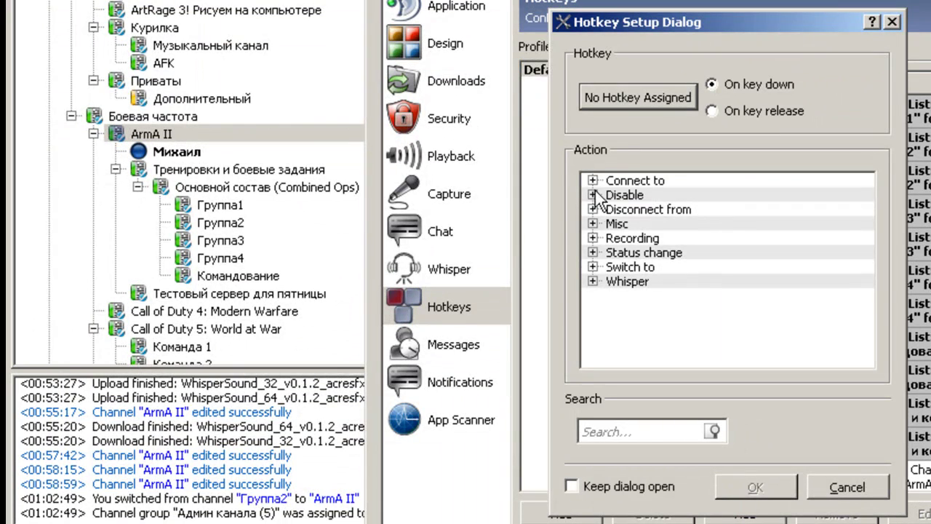
{"action": "left_click_drag", "start_coordinate": [554, 175], "coordinate": [20, 157]}
{"action": "left_click", "coordinate": [58, 181]}
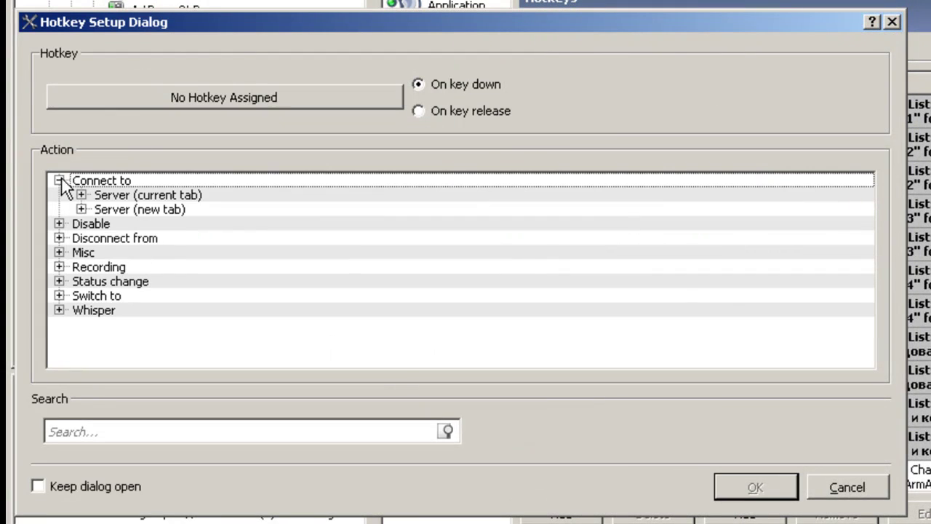
{"action": "left_click", "coordinate": [59, 296]}
{"action": "left_click", "coordinate": [81, 310]}
{"action": "scroll", "coordinate": [85, 324], "scroll_direction": "down", "scroll_amount": 4}
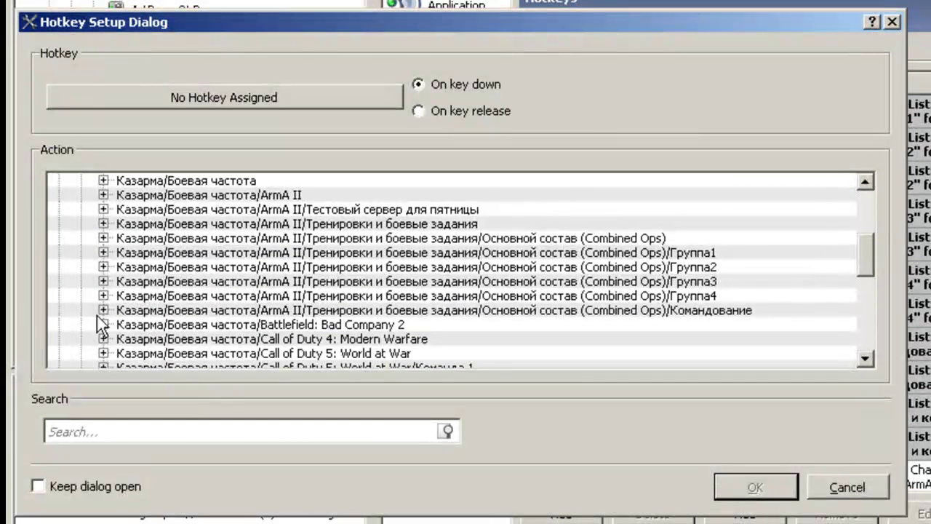
{"action": "left_click", "coordinate": [103, 281]}
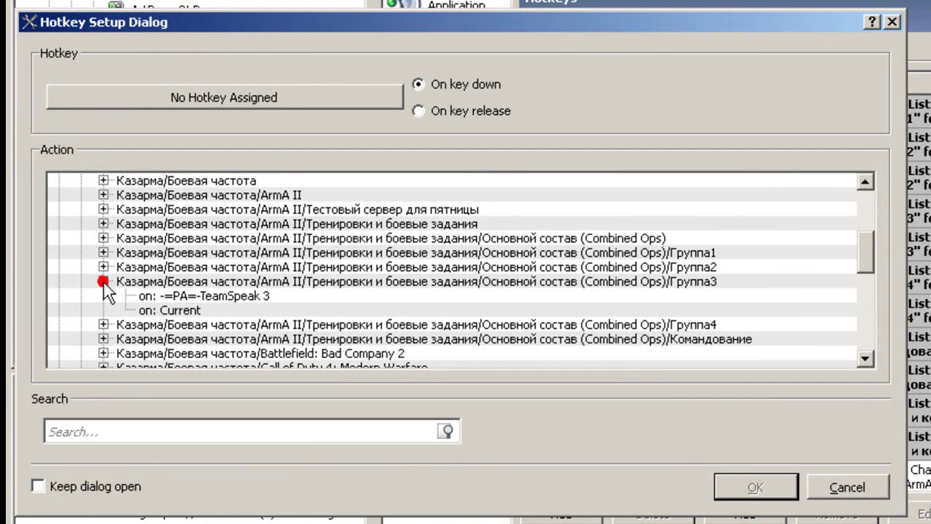
{"action": "left_click", "coordinate": [156, 295]}
{"action": "left_click", "coordinate": [248, 91]}
{"action": "key", "text": "alt+3"}
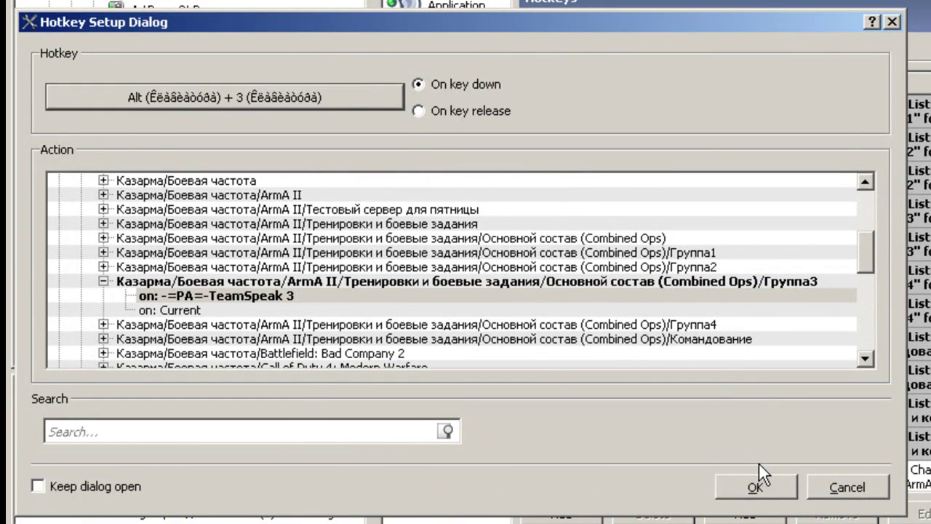
{"action": "left_click", "coordinate": [753, 489]}
Add an ALT + 4 hotkey on key down that switches to channel Группа4 on -=PA=-TeamSpeak 3
{"action": "left_click", "coordinate": [735, 513]}
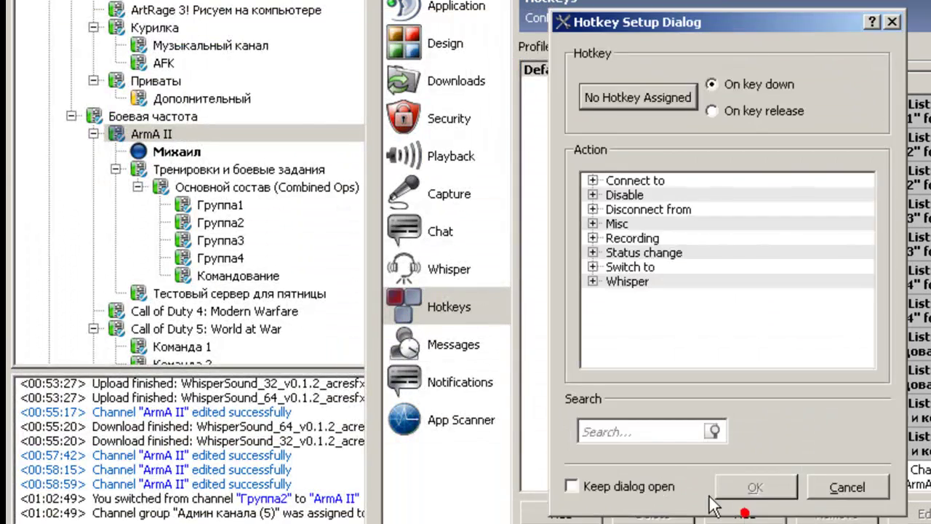
{"action": "left_click_drag", "start_coordinate": [551, 220], "coordinate": [44, 211]}
{"action": "left_click", "coordinate": [83, 267]}
{"action": "left_click", "coordinate": [94, 281]}
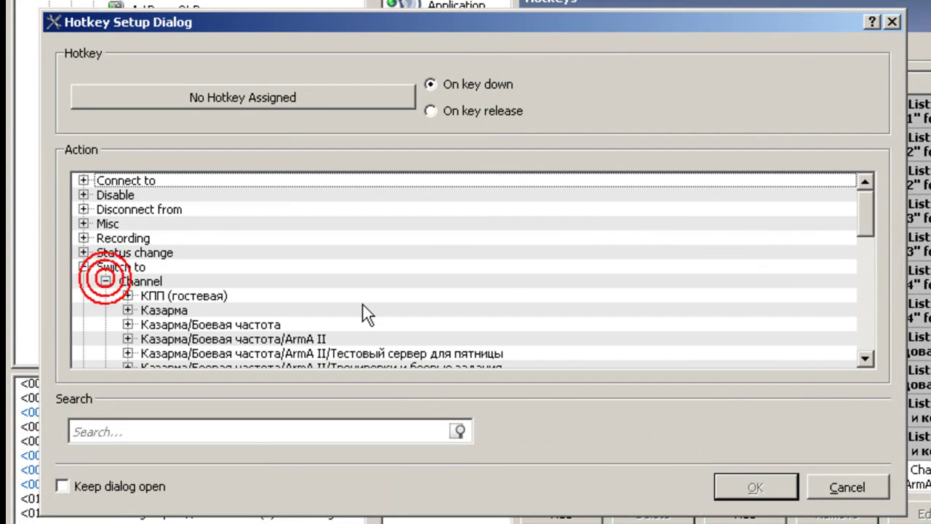
{"action": "left_click_drag", "start_coordinate": [866, 218], "coordinate": [865, 267]}
{"action": "left_click", "coordinate": [655, 239]}
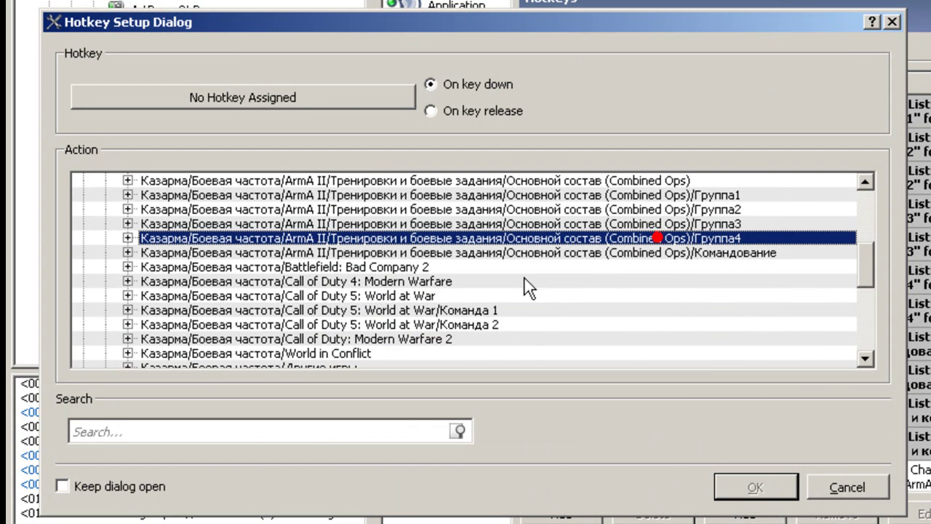
{"action": "left_click", "coordinate": [128, 238]}
{"action": "left_click", "coordinate": [196, 253]}
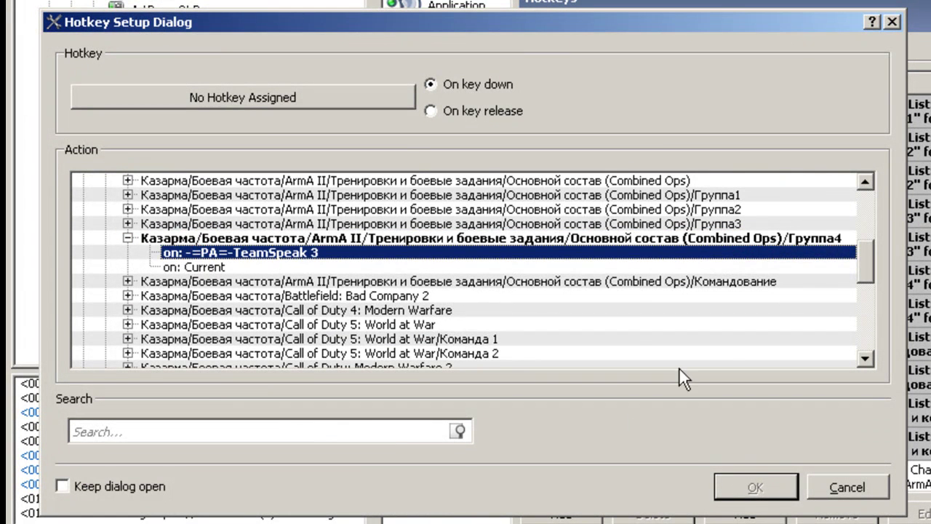
{"action": "left_click", "coordinate": [238, 93]}
{"action": "key", "text": "alt+4"}
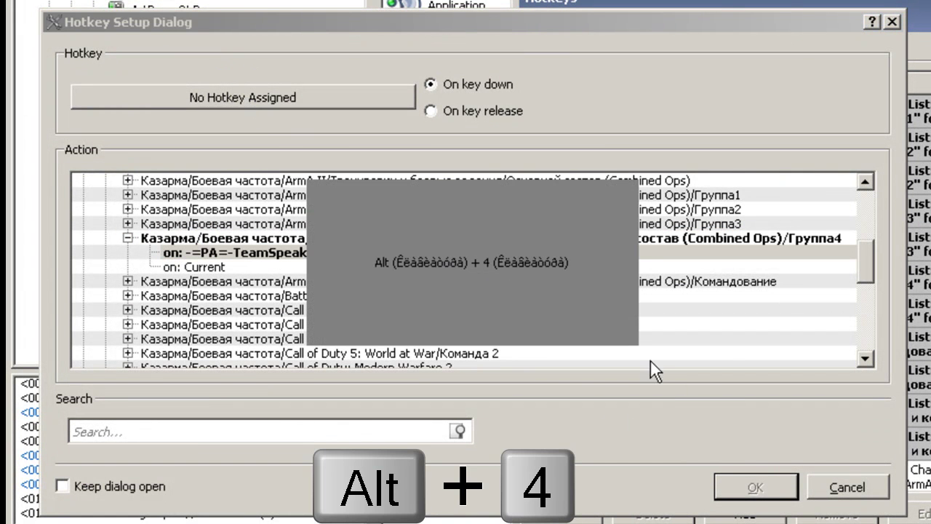
{"action": "left_click", "coordinate": [755, 487]}
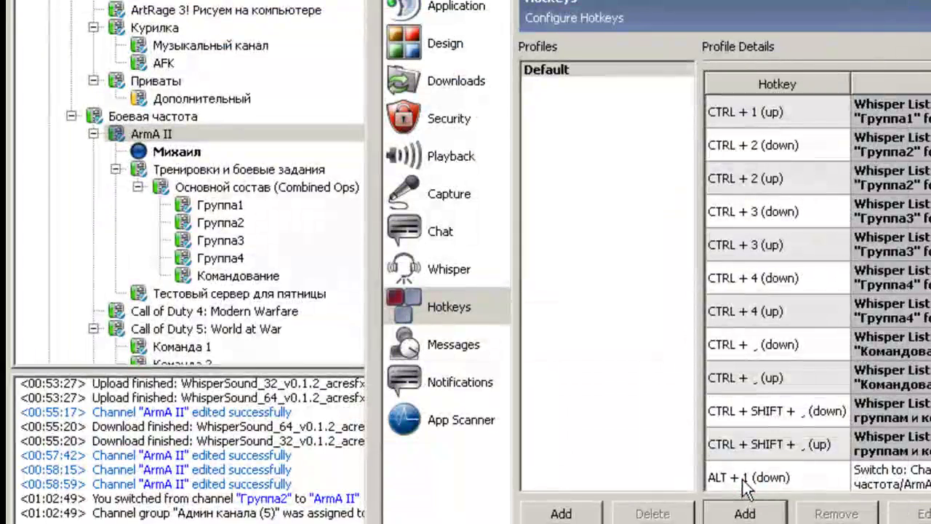
Add an ALT + ` (grave) hotkey on key down that switches to channel Командование on -=PA=-TeamSpeak 3
{"action": "scroll", "coordinate": [755, 487], "scroll_direction": "down", "scroll_amount": 1}
{"action": "left_click", "coordinate": [735, 516]}
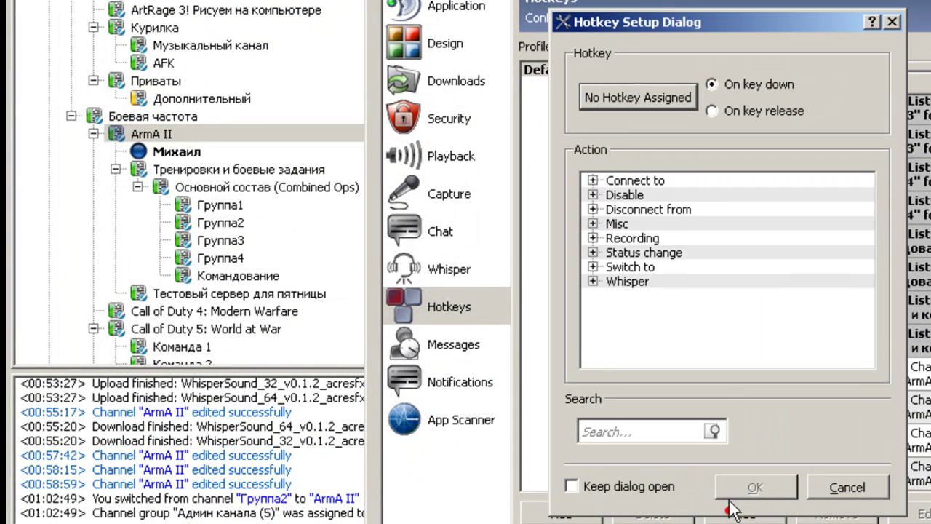
{"action": "left_click", "coordinate": [593, 267]}
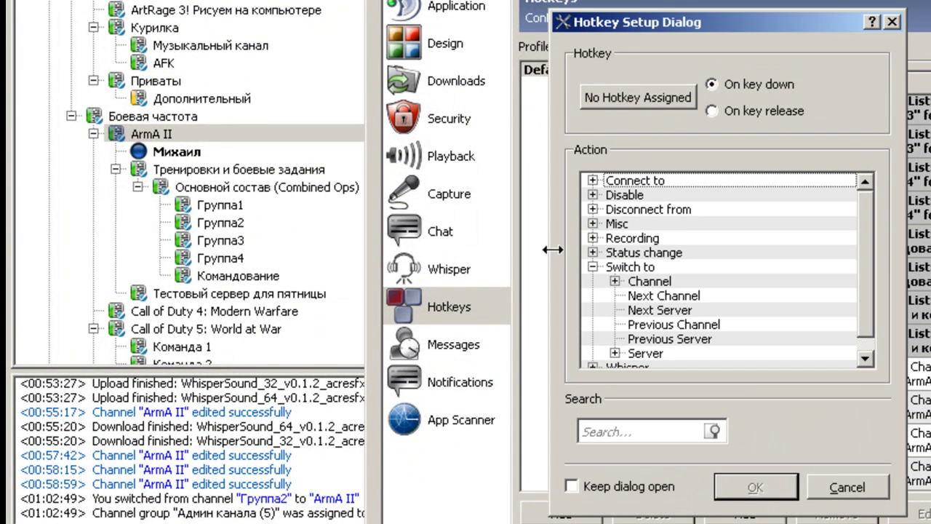
{"action": "left_click_drag", "start_coordinate": [549, 250], "coordinate": [16, 250]}
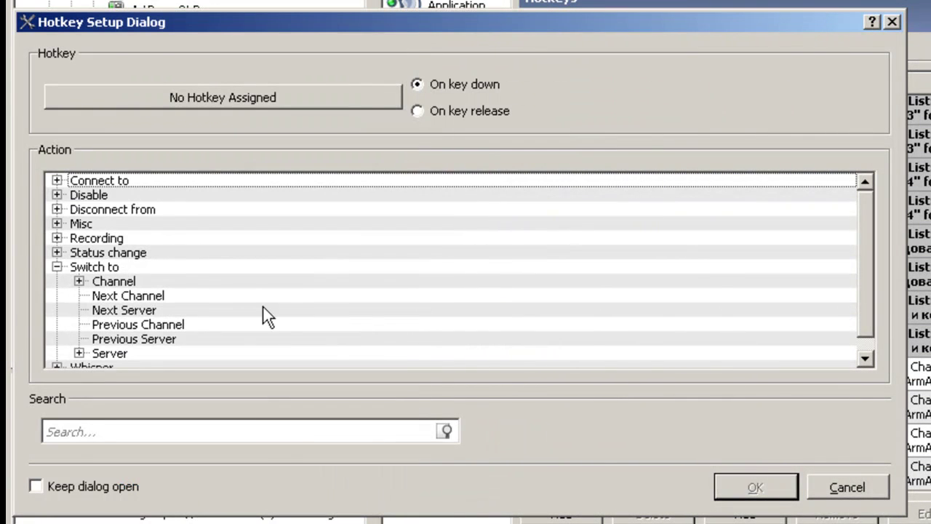
{"action": "left_click_drag", "start_coordinate": [866, 230], "coordinate": [873, 286]}
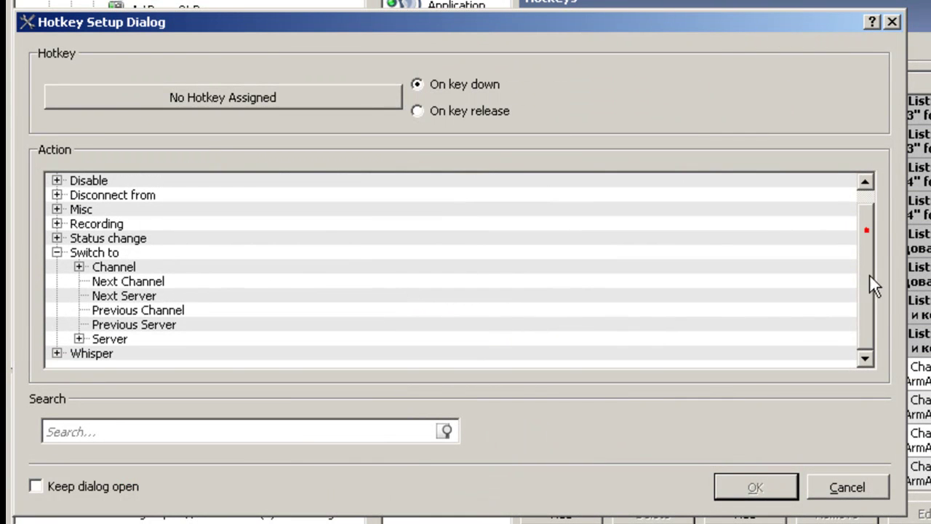
{"action": "left_click", "coordinate": [79, 267]}
{"action": "left_click_drag", "start_coordinate": [866, 234], "coordinate": [759, 286]}
{"action": "double_click", "coordinate": [605, 274]}
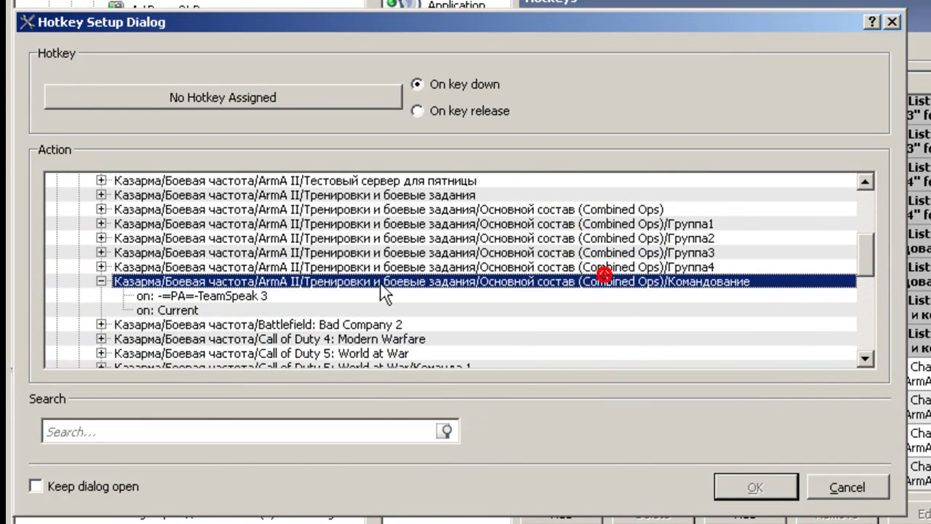
{"action": "left_click", "coordinate": [237, 296]}
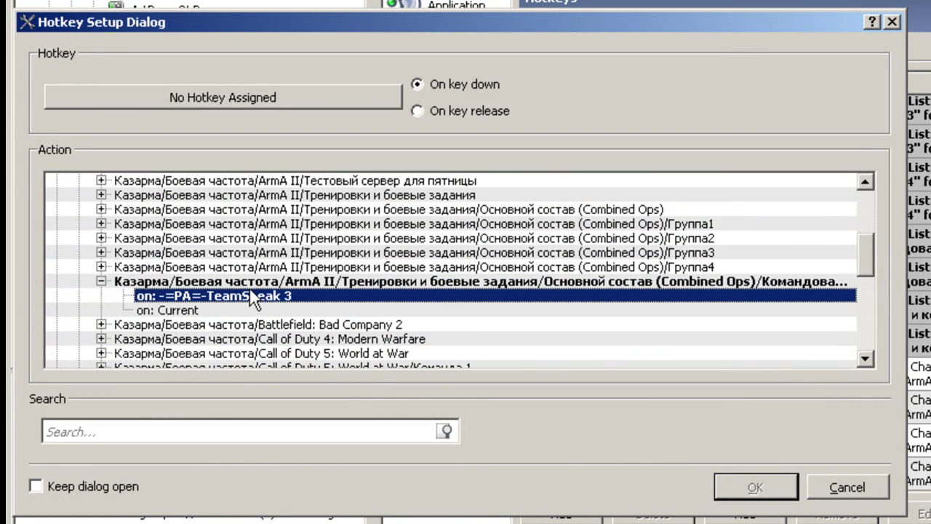
{"action": "left_click", "coordinate": [294, 91]}
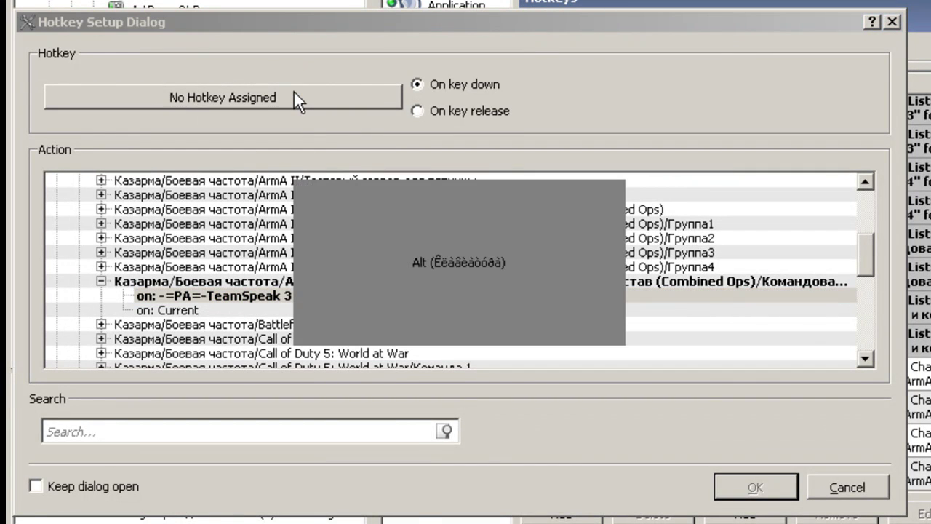
{"action": "key", "text": "alt+grave"}
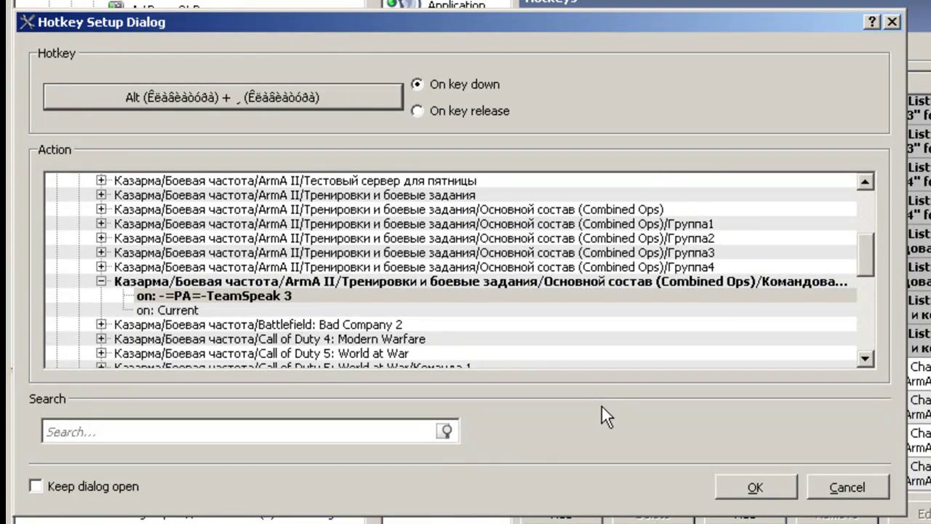
{"action": "left_click", "coordinate": [762, 481]}
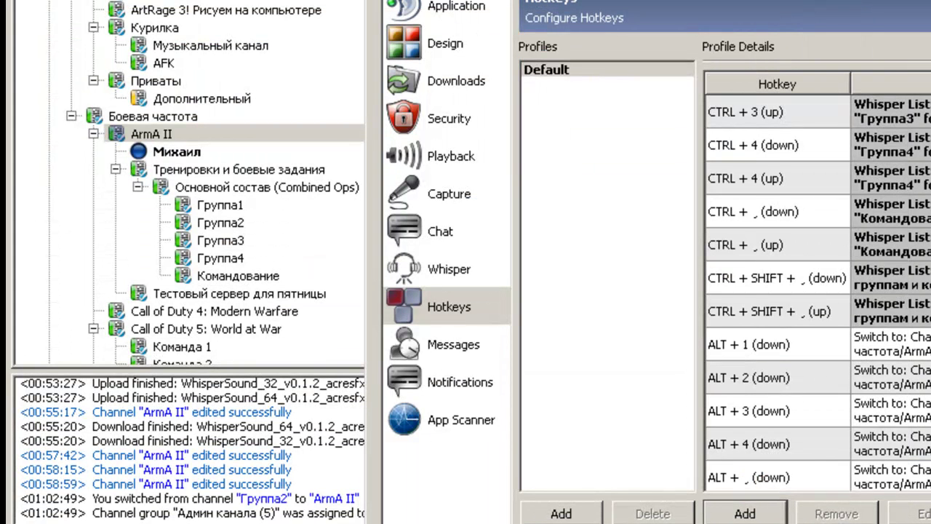
Start another hotkey in the Default profile, assigned to ALT + SHIFT + A on key down
{"action": "left_click", "coordinate": [744, 511]}
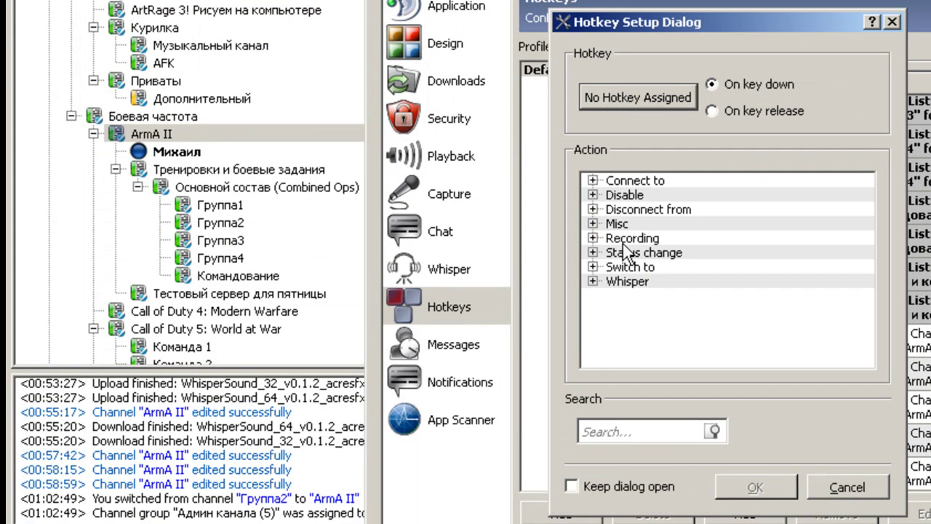
{"action": "left_click_drag", "start_coordinate": [551, 211], "coordinate": [26, 179]}
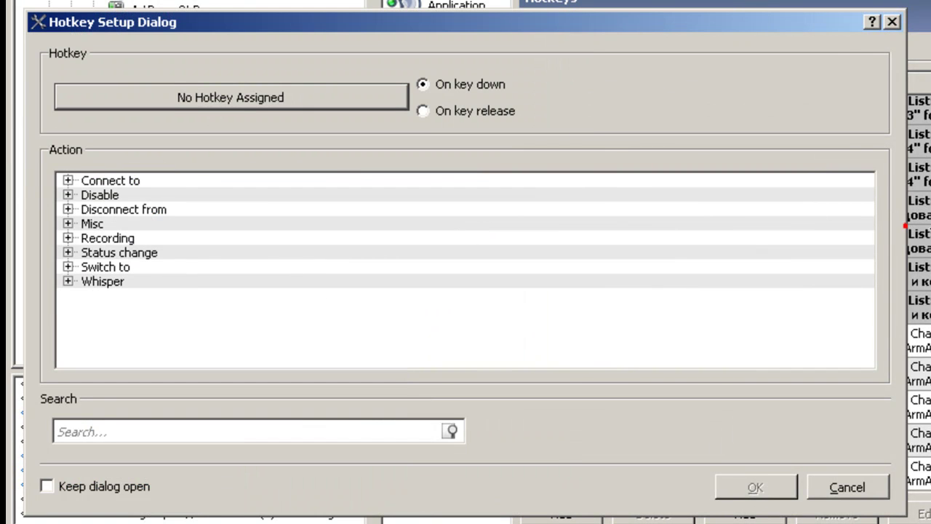
{"action": "left_click_drag", "start_coordinate": [902, 227], "coordinate": [930, 227]}
{"action": "left_click", "coordinate": [288, 97]}
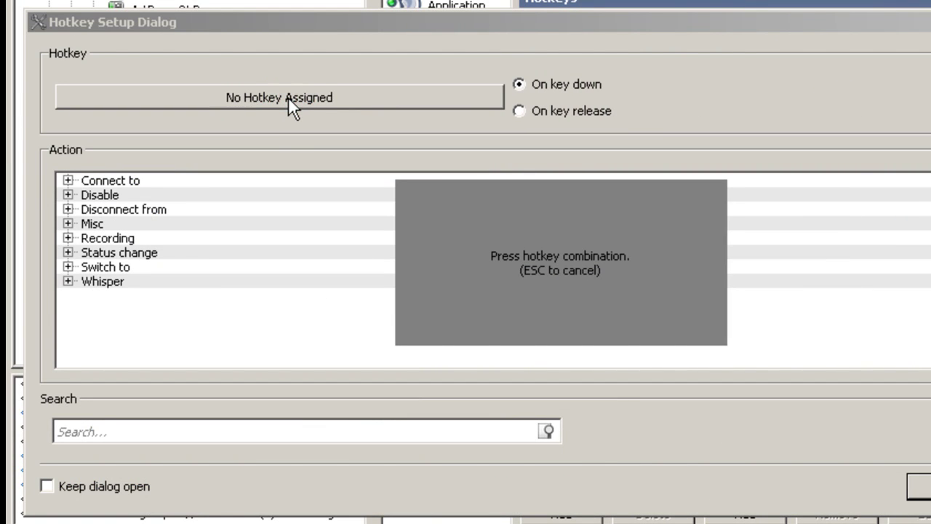
{"action": "key", "text": "alt+shift"}
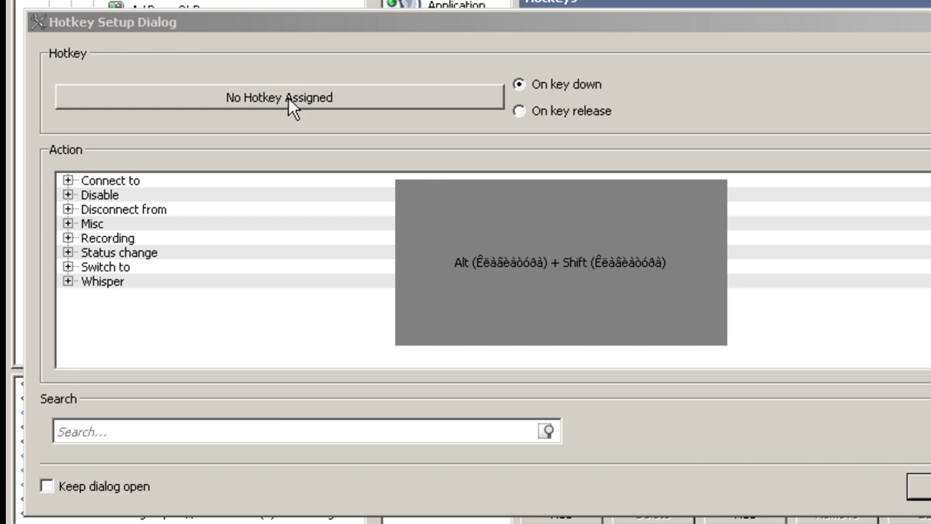
{"action": "key", "text": "shift+alt+a"}
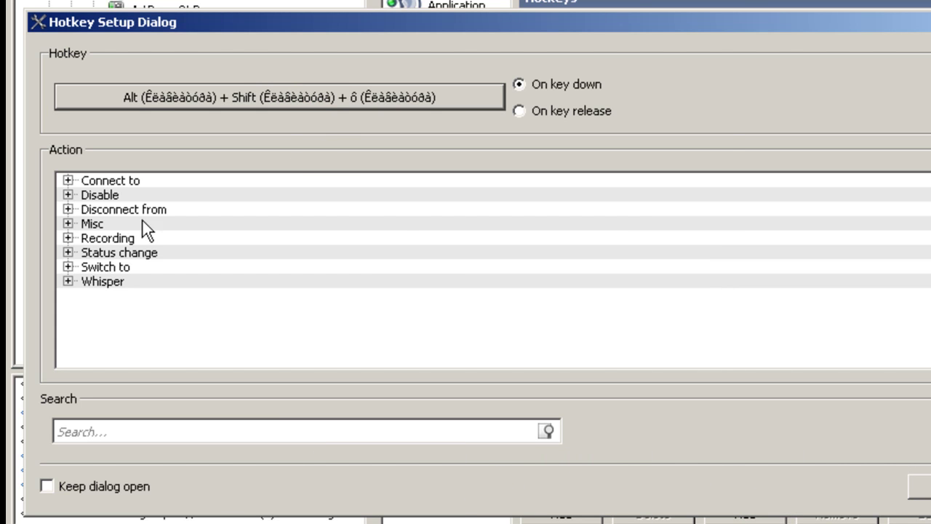
Make the ALT + SHIFT + A hotkey switch to channel Казарма/Общение/Курилка/AFK on -=PA=-TeamSpeak 3 and save the options
{"action": "left_click", "coordinate": [68, 266]}
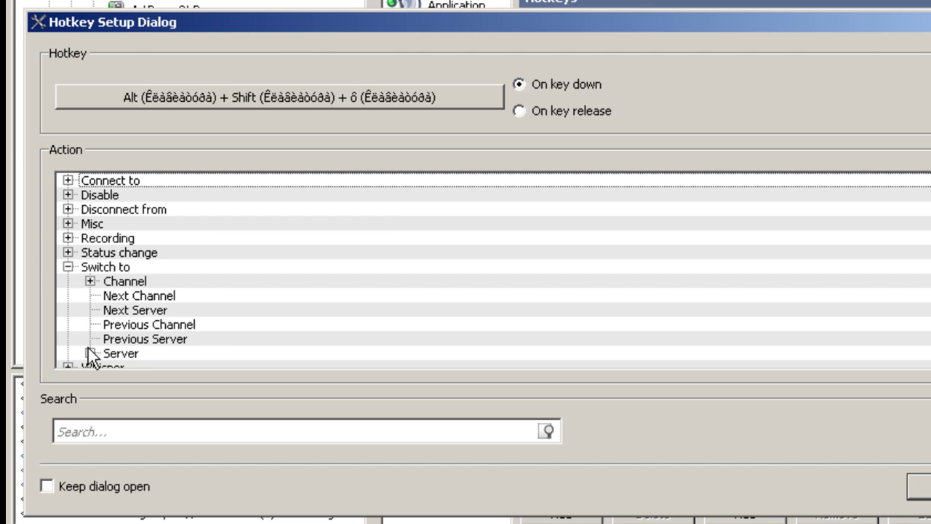
{"action": "left_click", "coordinate": [89, 281]}
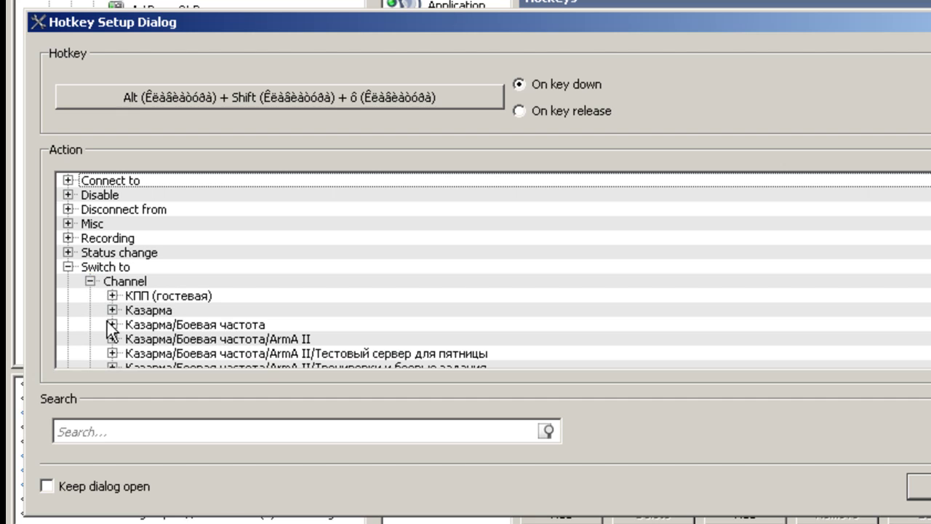
{"action": "scroll", "coordinate": [122, 336], "scroll_direction": "down", "scroll_amount": 1}
{"action": "left_click", "coordinate": [112, 267]}
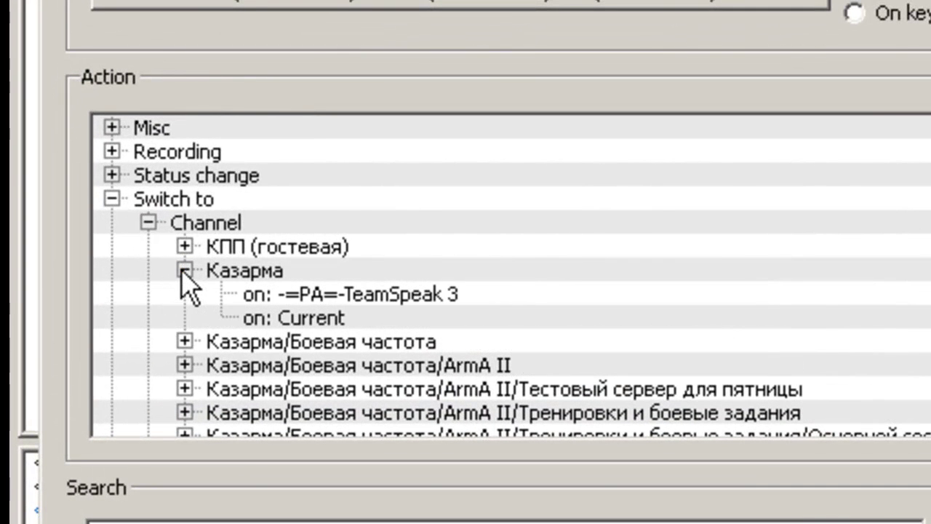
{"action": "left_click", "coordinate": [184, 270]}
{"action": "scroll", "coordinate": [312, 291], "scroll_direction": "down", "scroll_amount": 3}
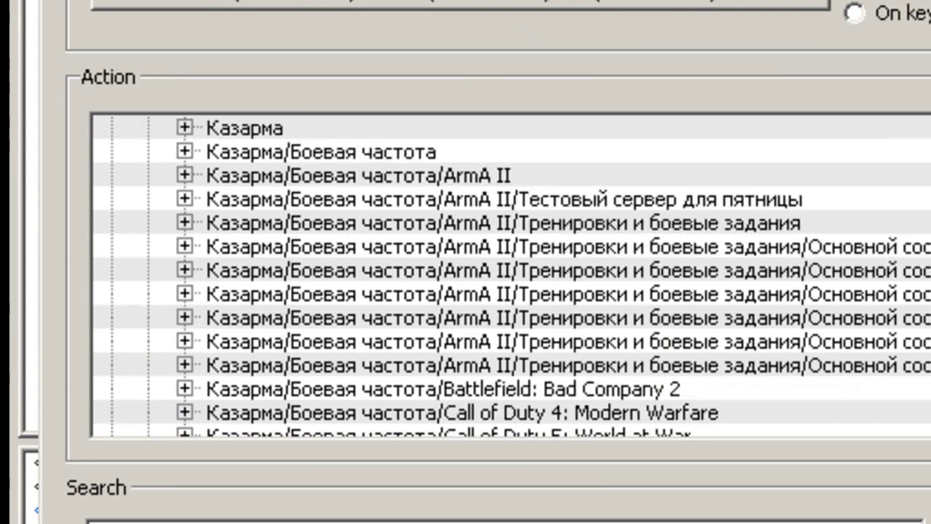
{"action": "scroll", "coordinate": [512, 277], "scroll_direction": "down", "scroll_amount": 4}
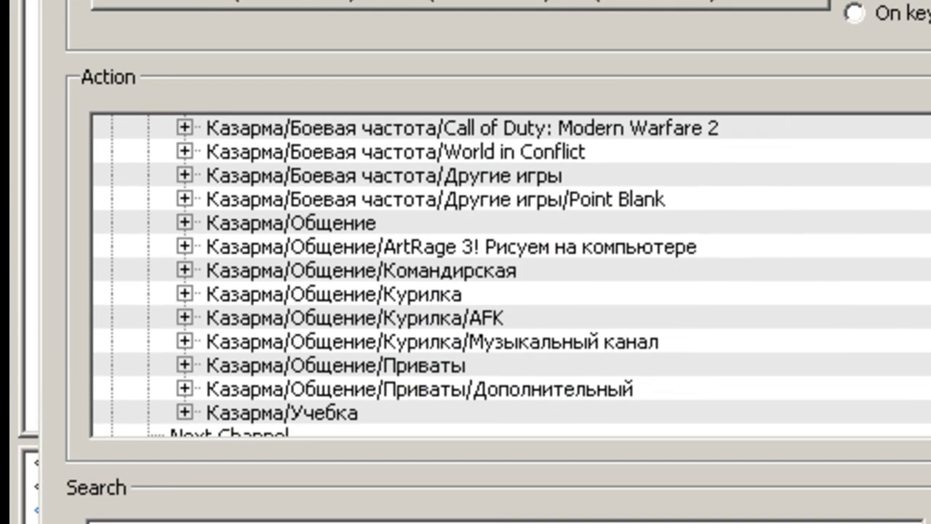
{"action": "scroll", "coordinate": [512, 277], "scroll_direction": "down", "scroll_amount": 1}
{"action": "scroll", "coordinate": [512, 277], "scroll_direction": "down", "scroll_amount": 1}
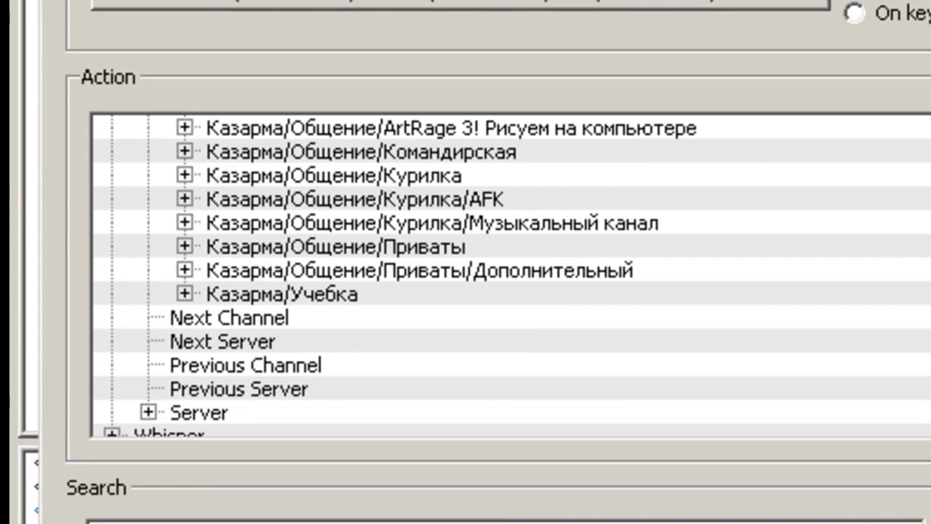
{"action": "scroll", "coordinate": [332, 240], "scroll_direction": "up", "scroll_amount": 2}
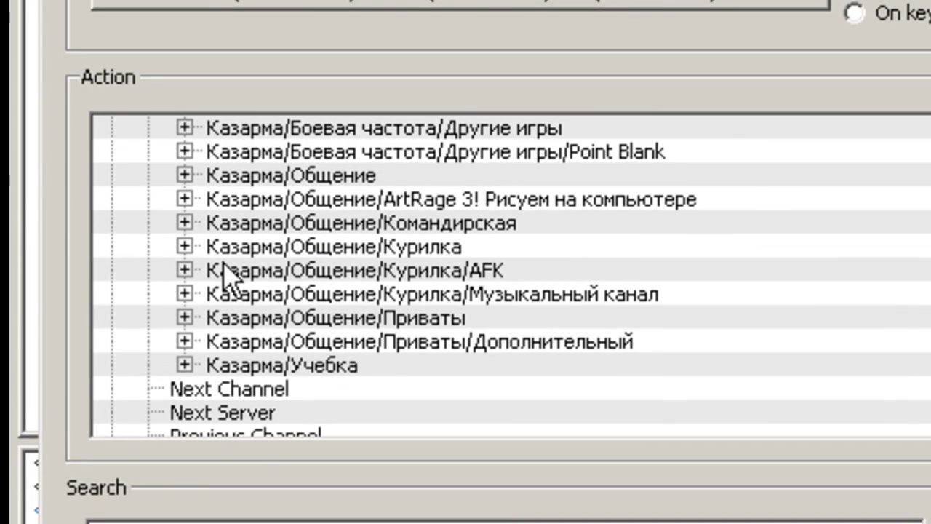
{"action": "double_click", "coordinate": [245, 270]}
{"action": "left_click", "coordinate": [349, 293]}
{"action": "key", "text": "Return"}
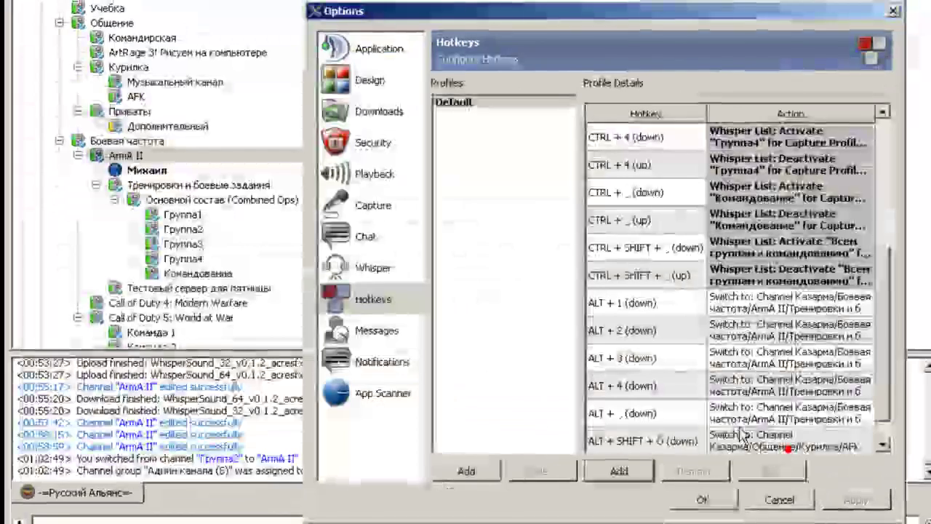
{"action": "left_click", "coordinate": [702, 499]}
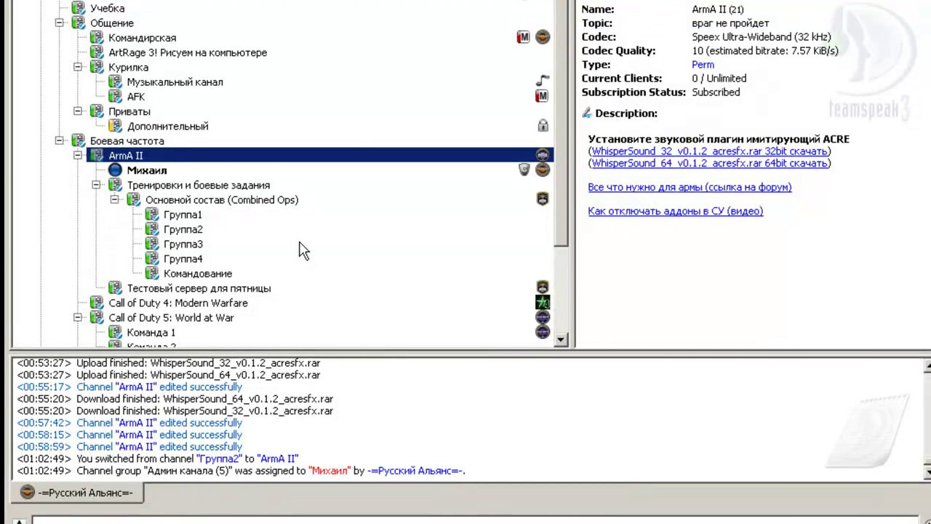
Test the channel-switching hotkeys by moving through Группа1 to Группа4, Командование and AFK, and return to Группа1
{"action": "key", "text": "alt+1"}
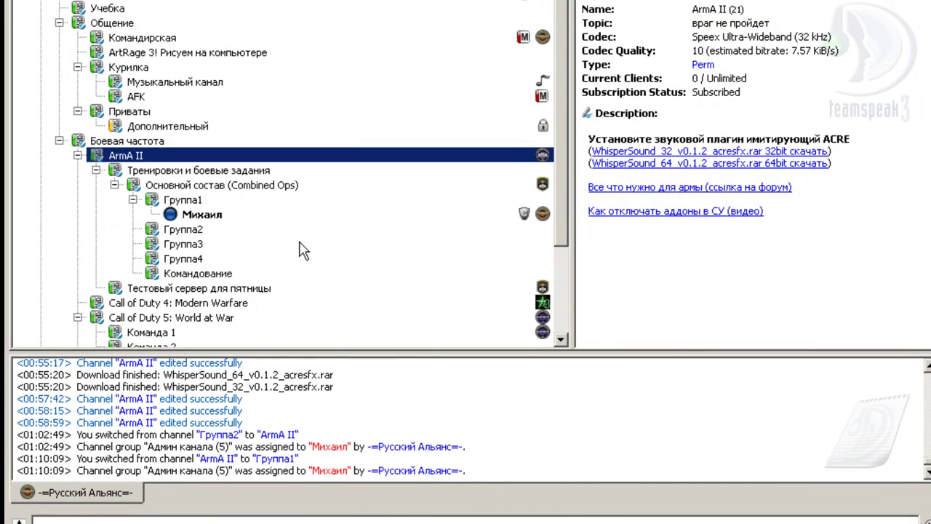
{"action": "key", "text": "ctrl+1"}
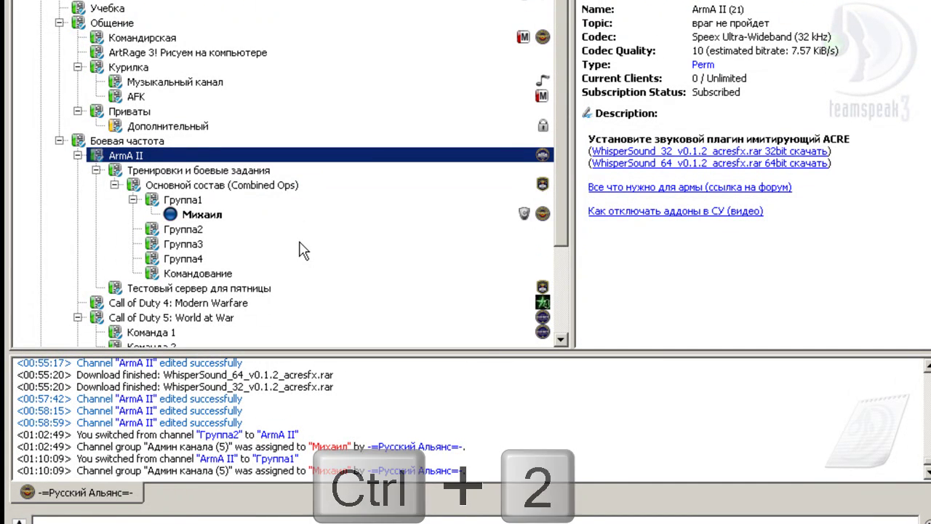
{"action": "key", "text": "alt+2"}
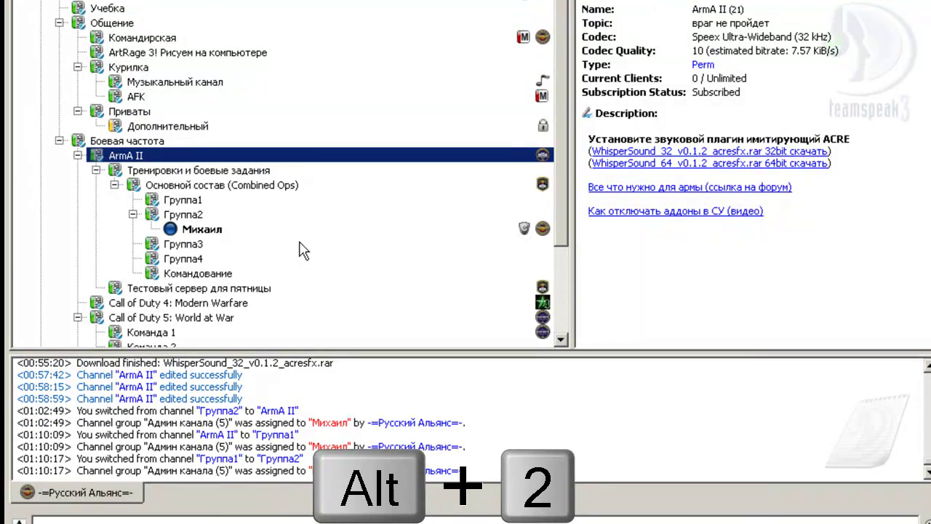
{"action": "key", "text": "alt+2"}
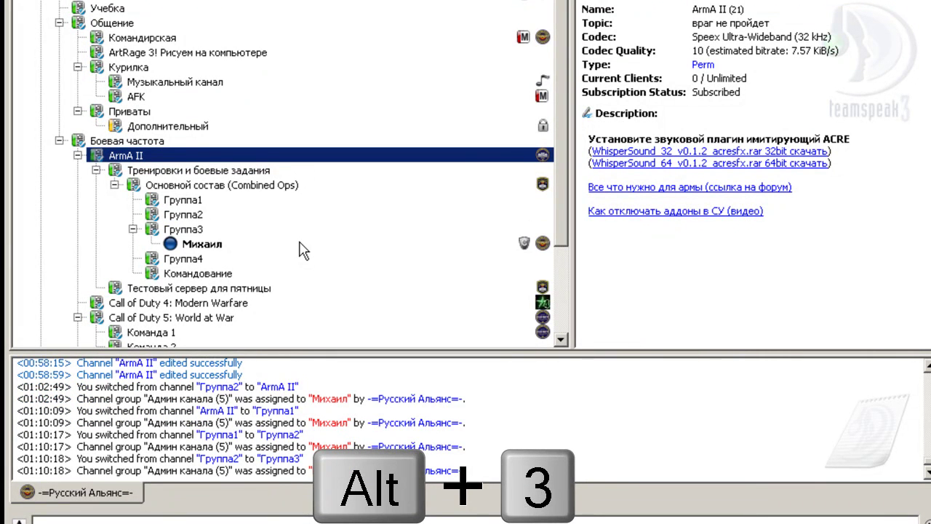
{"action": "key", "text": "alt+4"}
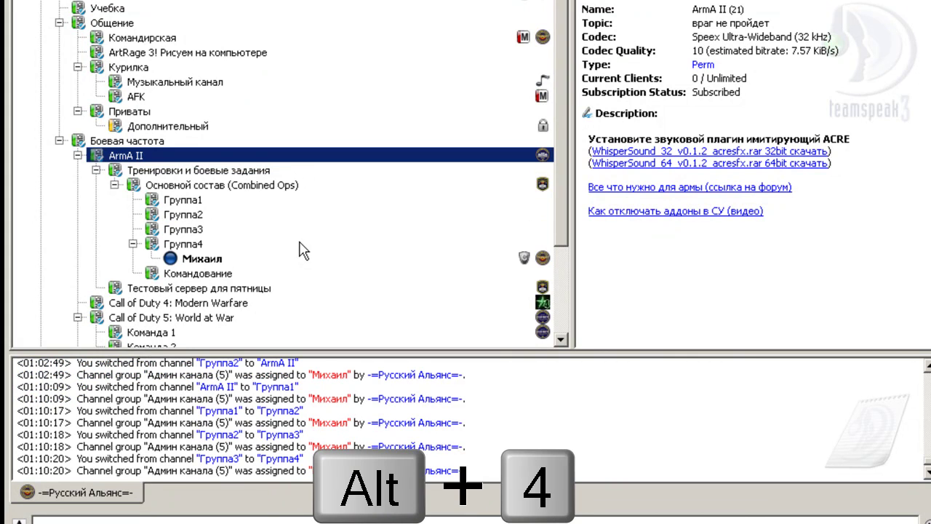
{"action": "key", "text": "alt+grave"}
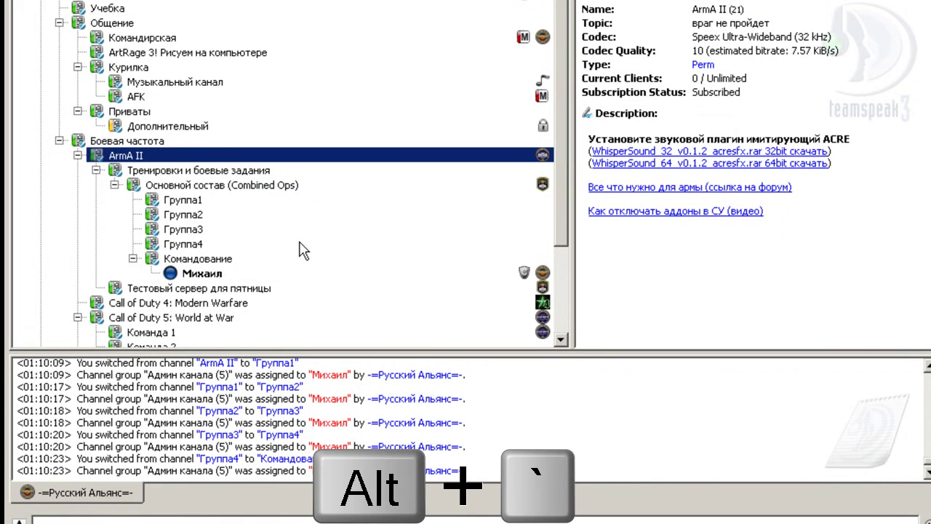
{"action": "key", "text": "shift+alt+a"}
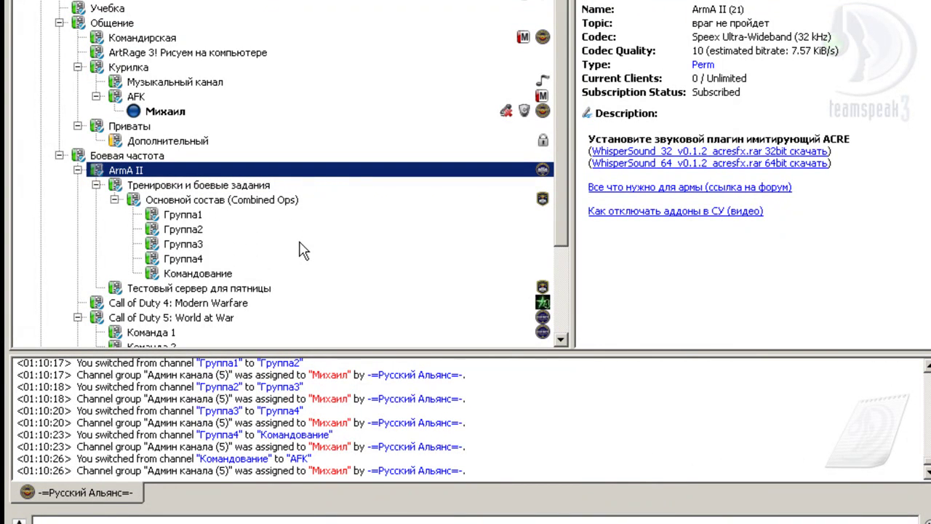
{"action": "key", "text": "shift+alt+1"}
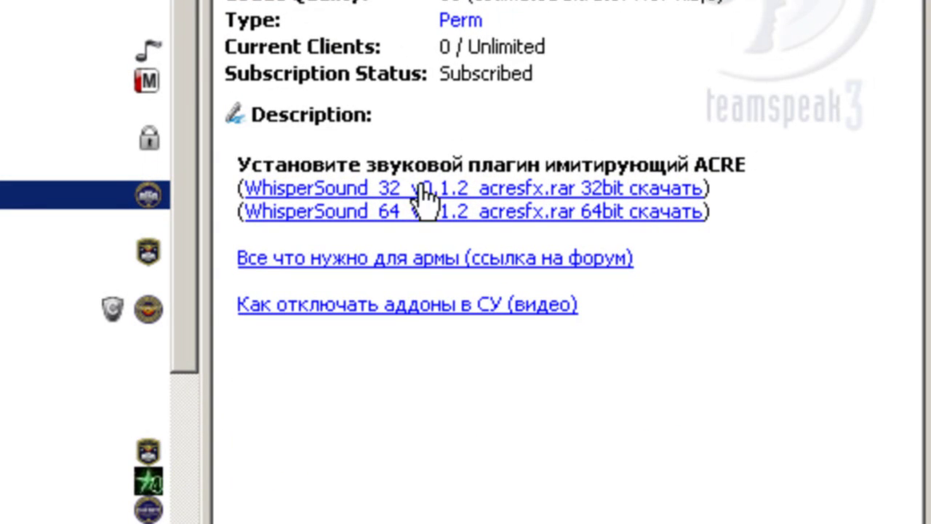
Download the 32-bit and 64-bit WhisperSound v0.1.2 acresfx archives from the ArmA II channel description, clearing finished transfers in between
{"action": "left_click_drag", "start_coordinate": [235, 169], "coordinate": [769, 183]}
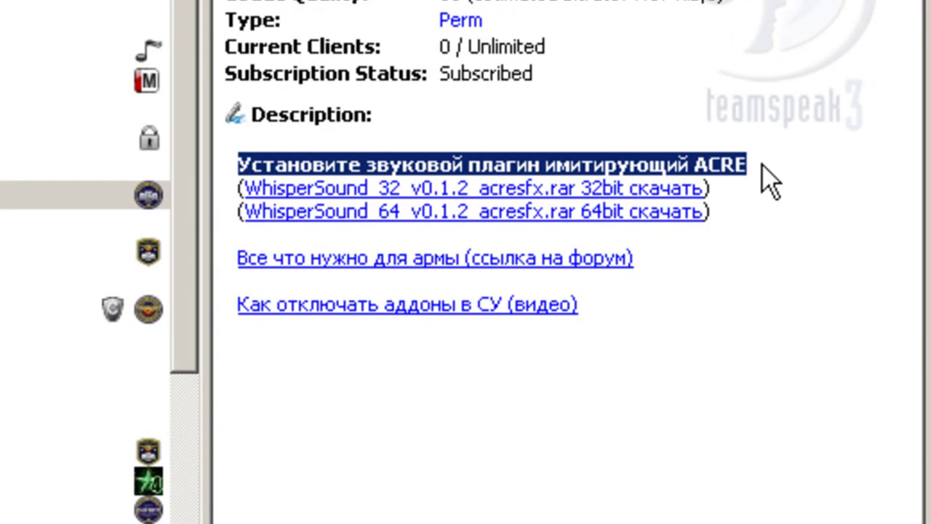
{"action": "left_click", "coordinate": [759, 158]}
{"action": "left_click", "coordinate": [519, 190]}
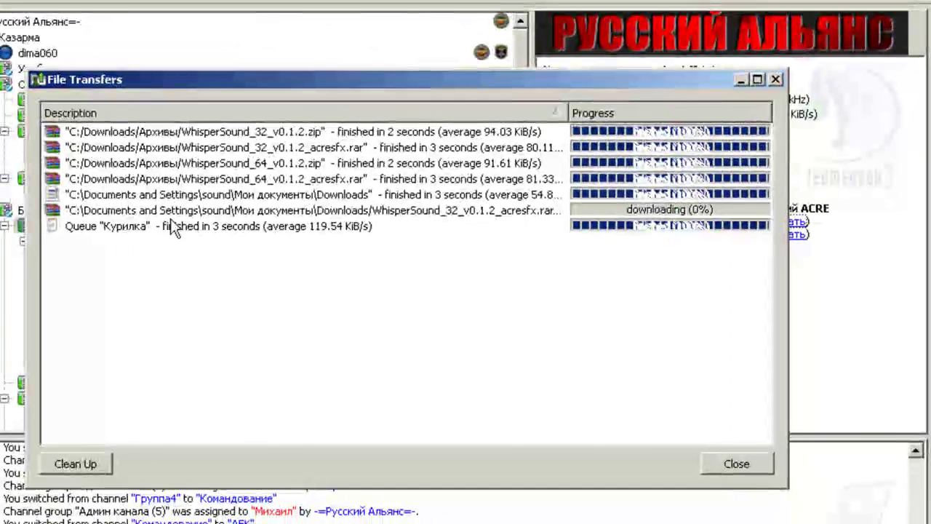
{"action": "left_click", "coordinate": [76, 465]}
{"action": "left_click", "coordinate": [735, 464]}
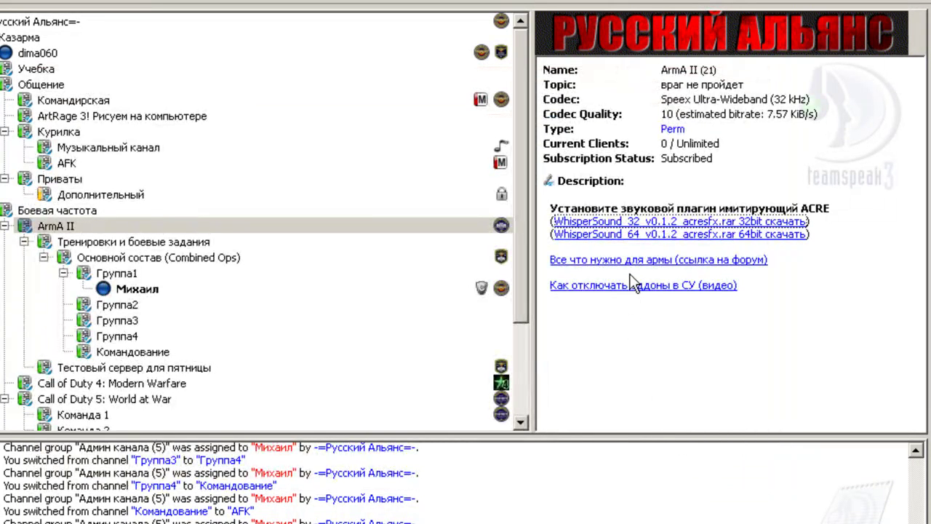
{"action": "left_click", "coordinate": [633, 236]}
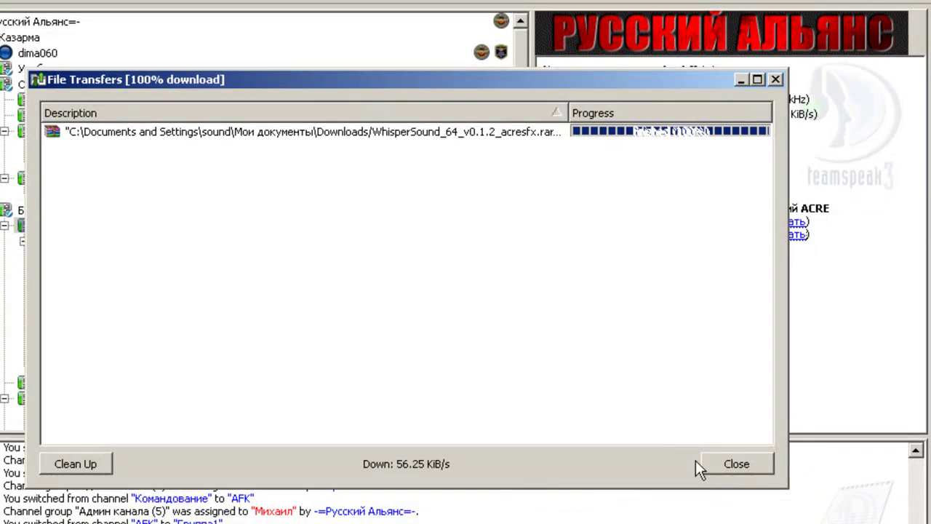
{"action": "left_click", "coordinate": [734, 464]}
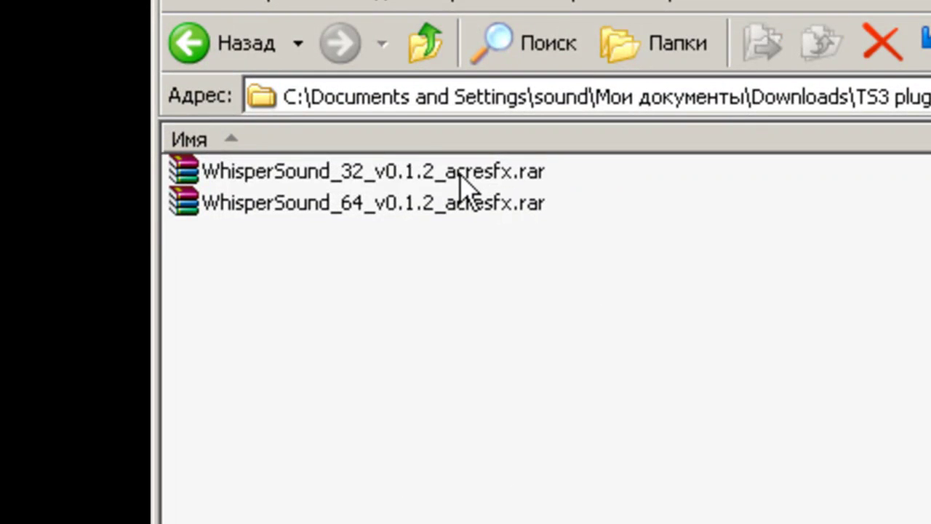
In the TS3 plugins download folder, extract WhisperSound_32_v0.1.2_acresfx.rar into a folder of the same name
{"action": "left_click", "coordinate": [437, 175]}
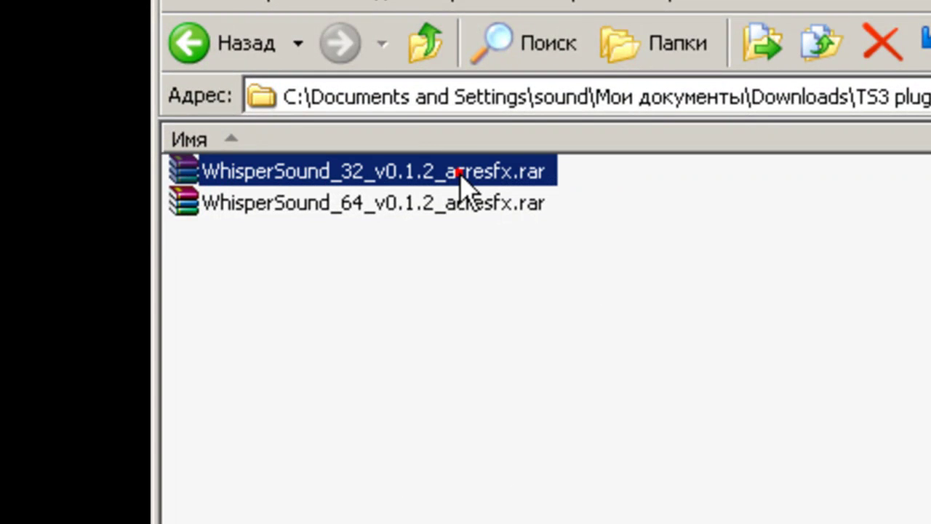
{"action": "right_click", "coordinate": [375, 178]}
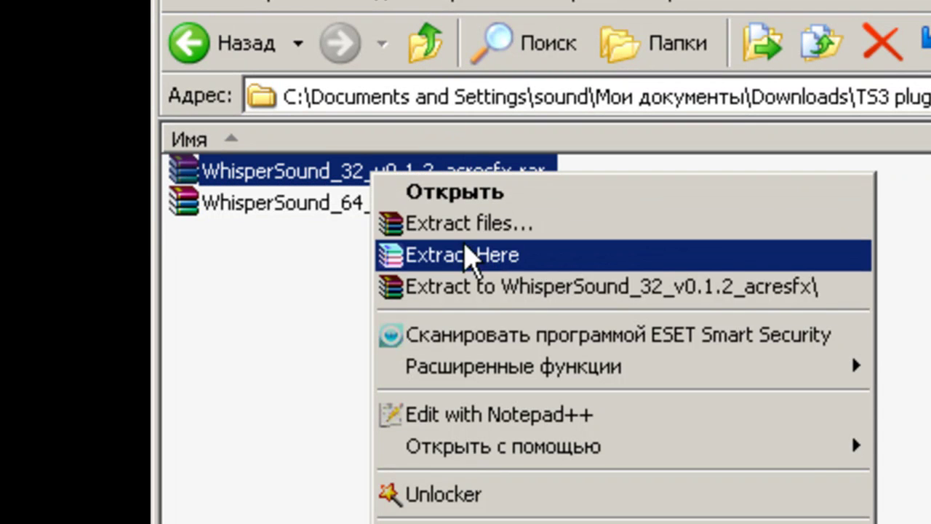
{"action": "left_click", "coordinate": [540, 283]}
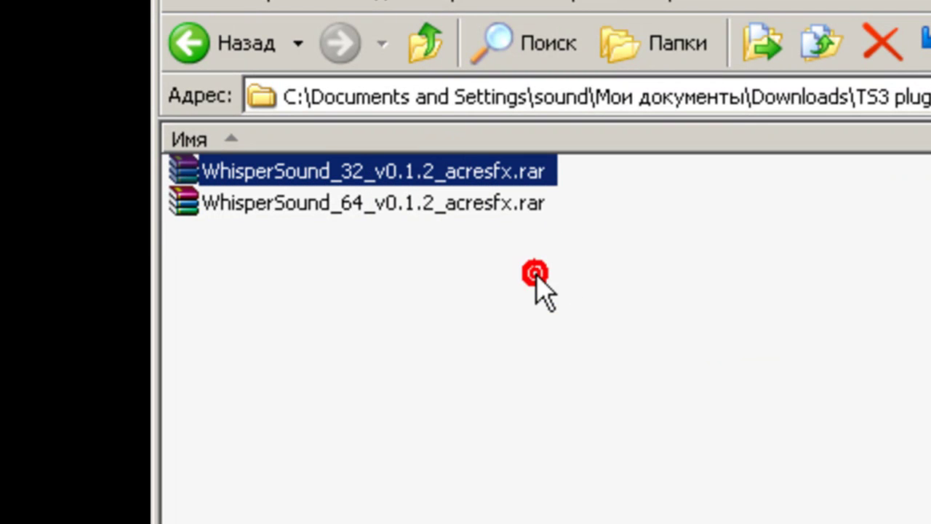
Copy the WhisperSound folder and WhisperSound.dll from the extracted 32-bit plugin folder
{"action": "double_click", "coordinate": [313, 233]}
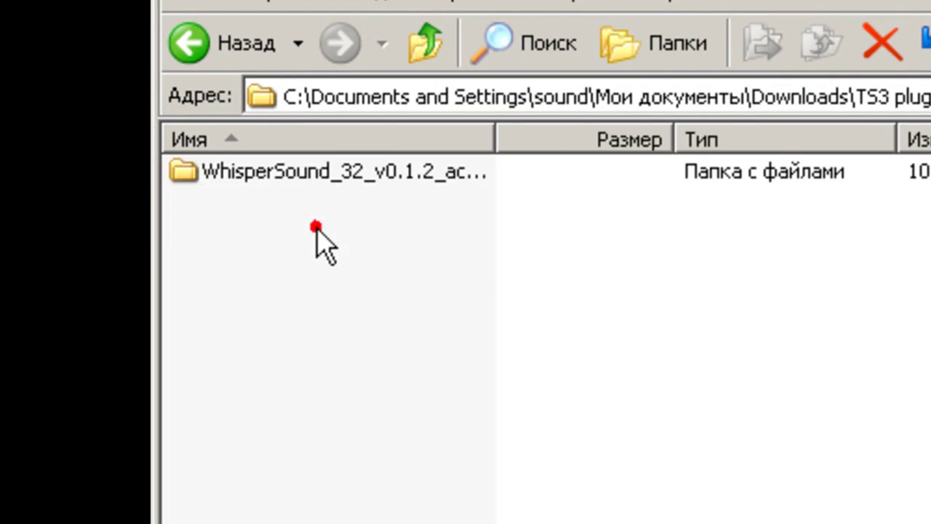
{"action": "double_click", "coordinate": [345, 173]}
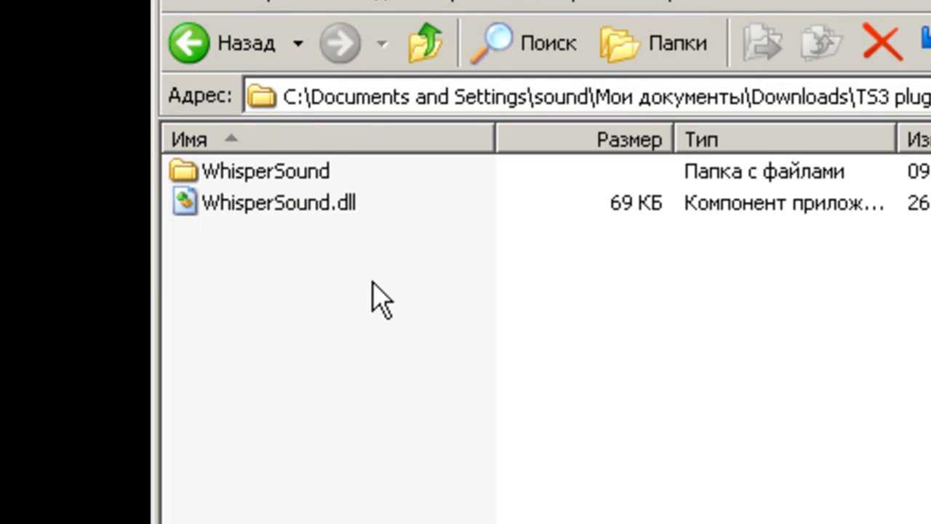
{"action": "double_click", "coordinate": [304, 175]}
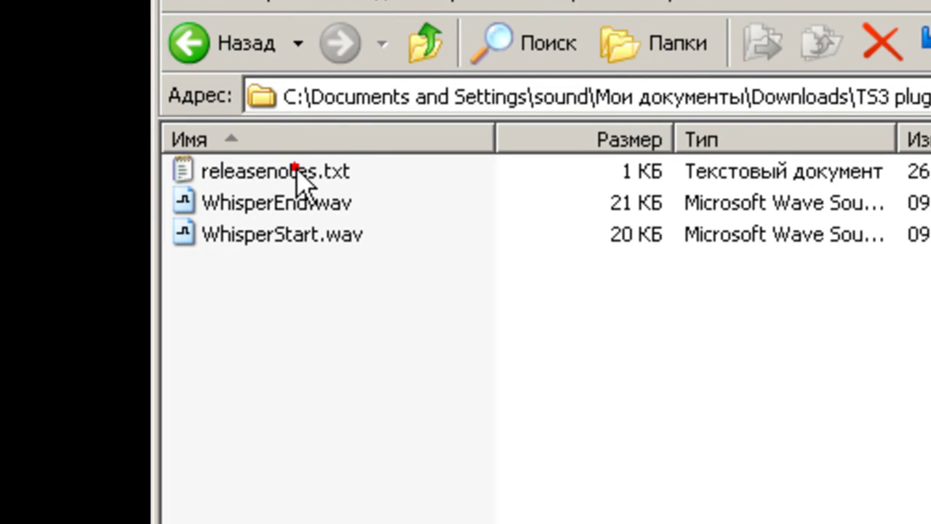
{"action": "left_click", "coordinate": [187, 43]}
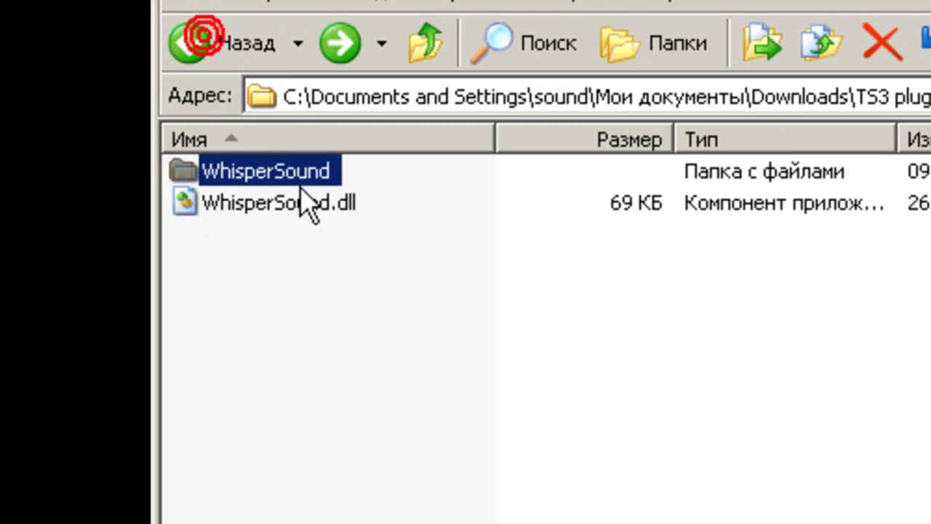
{"action": "left_click", "coordinate": [357, 215], "text": "shift"}
{"action": "left_click", "coordinate": [314, 206]}
{"action": "left_click_drag", "start_coordinate": [408, 256], "coordinate": [244, 178]}
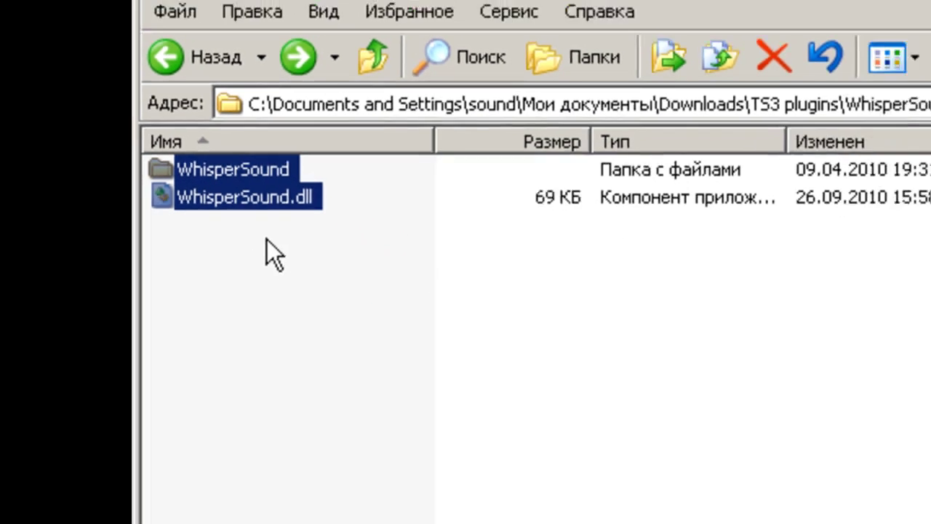
{"action": "left_click", "coordinate": [200, 191]}
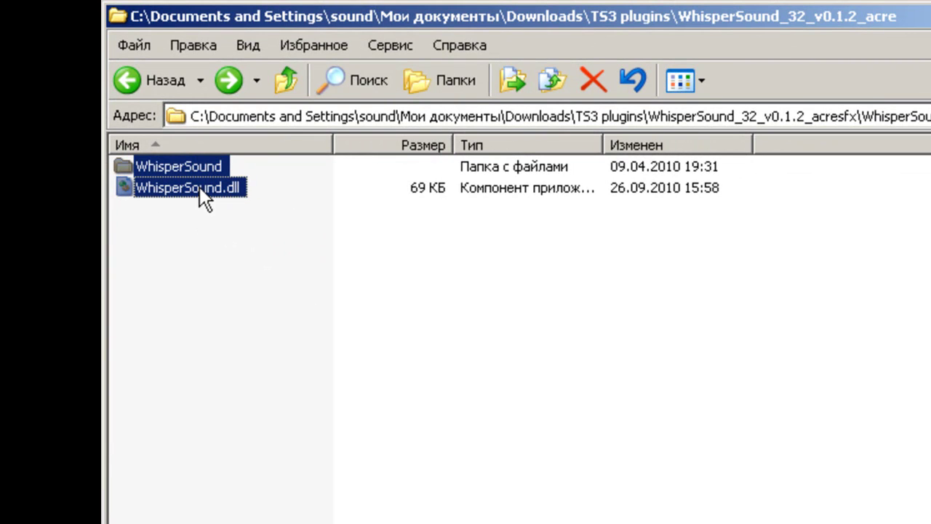
{"action": "right_click", "coordinate": [199, 186]}
{"action": "left_click", "coordinate": [239, 451]}
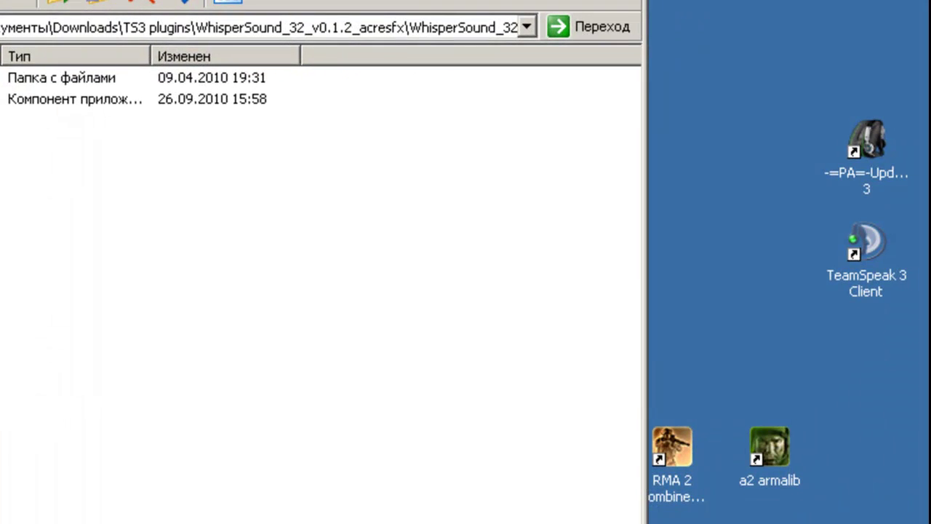
Find the TeamSpeak 3 Client program folder from the properties of its desktop shortcut and open the plugins folder there
{"action": "right_click", "coordinate": [871, 241]}
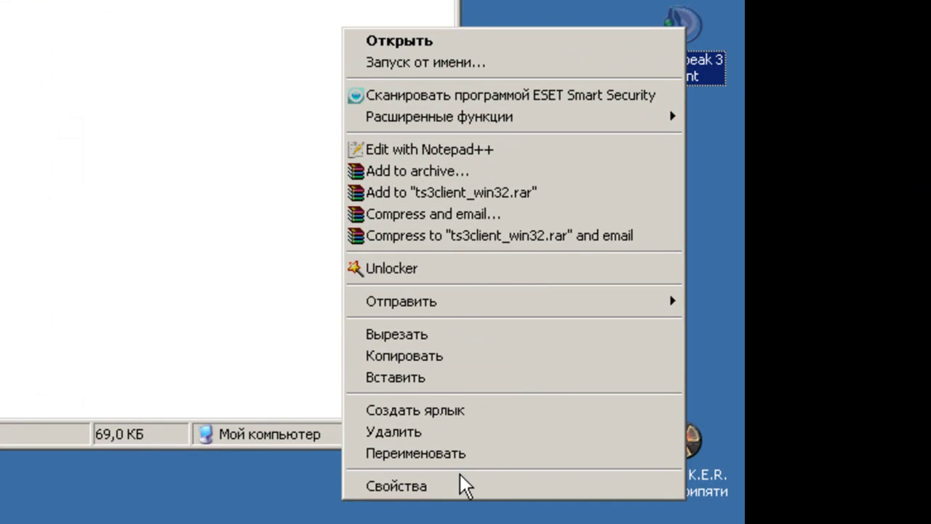
{"action": "left_click", "coordinate": [420, 485]}
{"action": "left_click", "coordinate": [364, 412]}
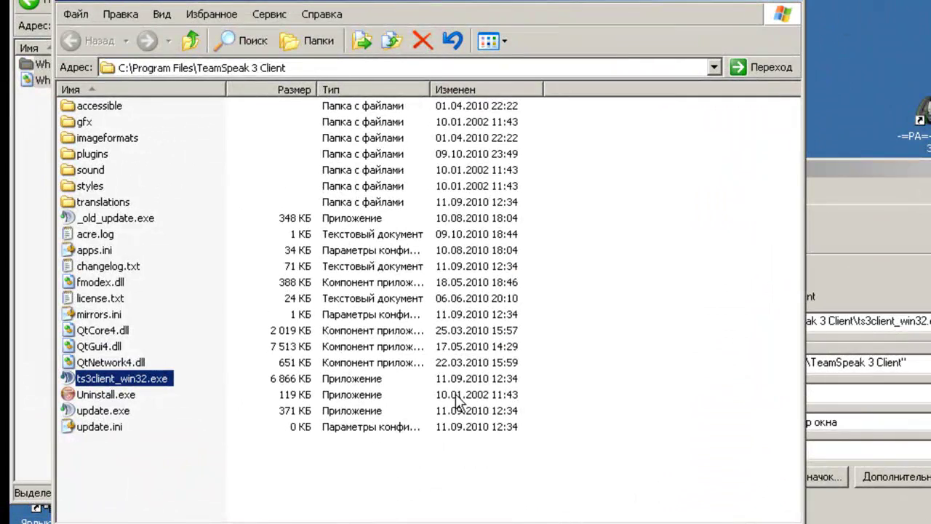
{"action": "double_click", "coordinate": [83, 155]}
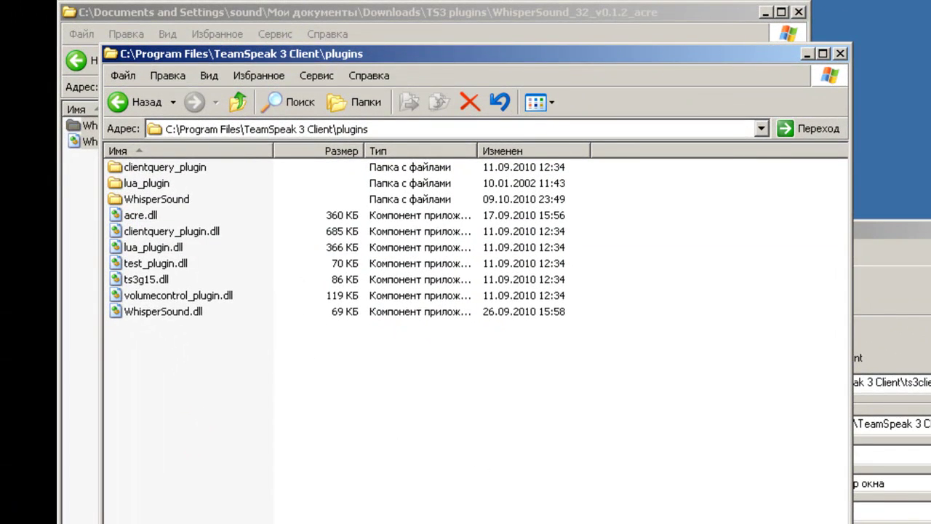
Switch to TeamSpeak 3 and quit the client completely before installing the plugin files
{"action": "key", "text": "alt+Tab"}
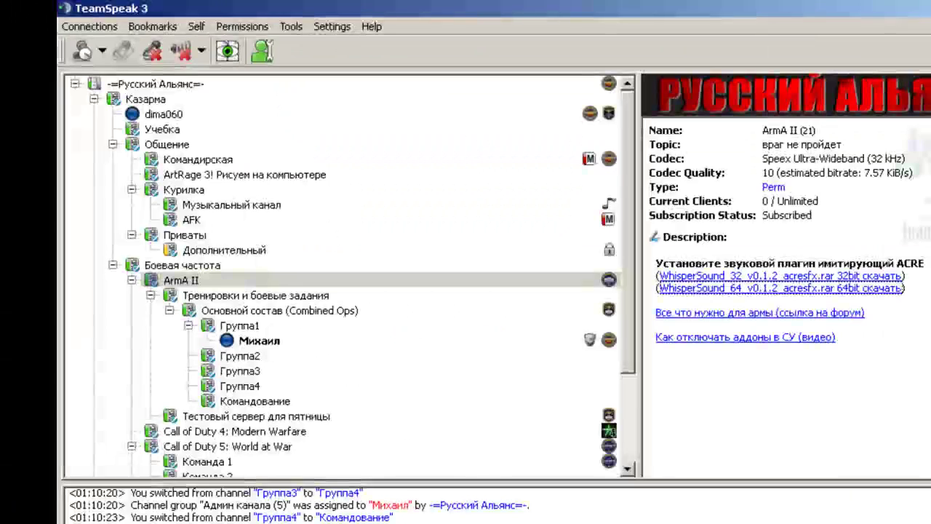
{"action": "left_click", "coordinate": [97, 25]}
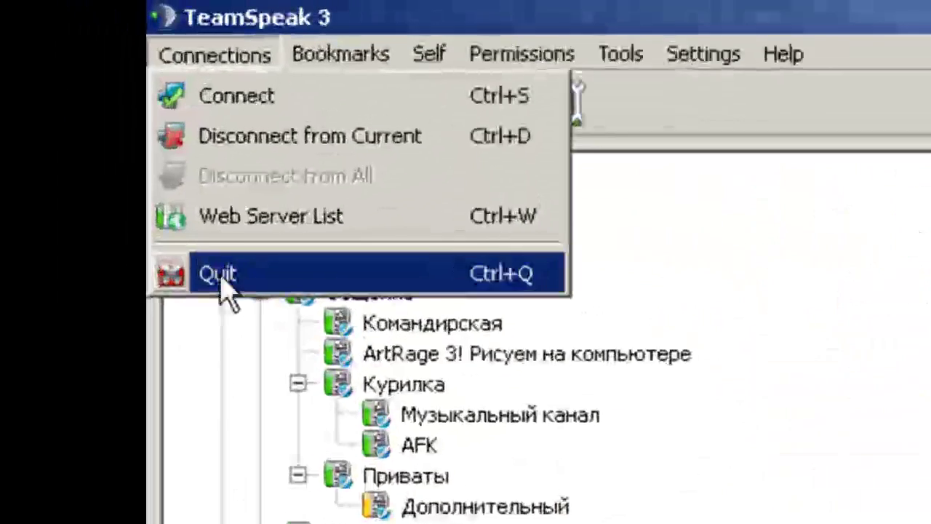
{"action": "left_click", "coordinate": [229, 296]}
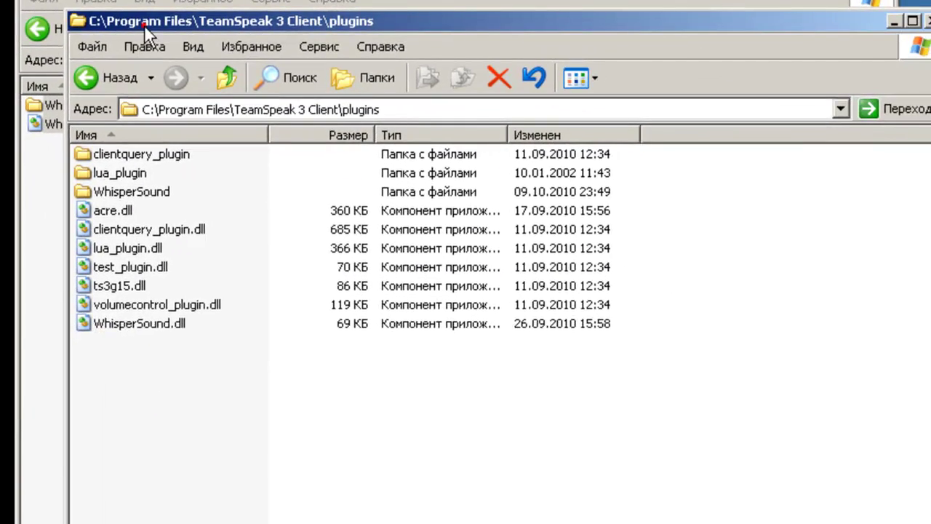
Place the WhisperSound folder and WhisperSound.dll from the extracted 32-bit folder into the TeamSpeak 3 Client plugins folder
{"action": "left_click_drag", "start_coordinate": [260, 80], "coordinate": [582, 92]}
{"action": "left_click_drag", "start_coordinate": [81, 107], "coordinate": [477, 449]}
{"action": "left_click", "coordinate": [555, 426]}
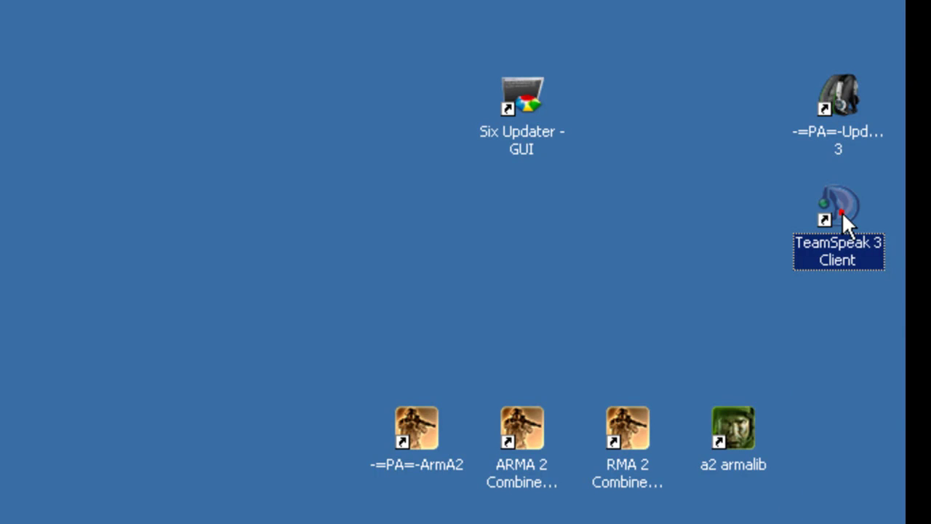
Start the TeamSpeak 3 Client from its desktop shortcut and dismiss the ACRE plugin message
{"action": "double_click", "coordinate": [841, 211]}
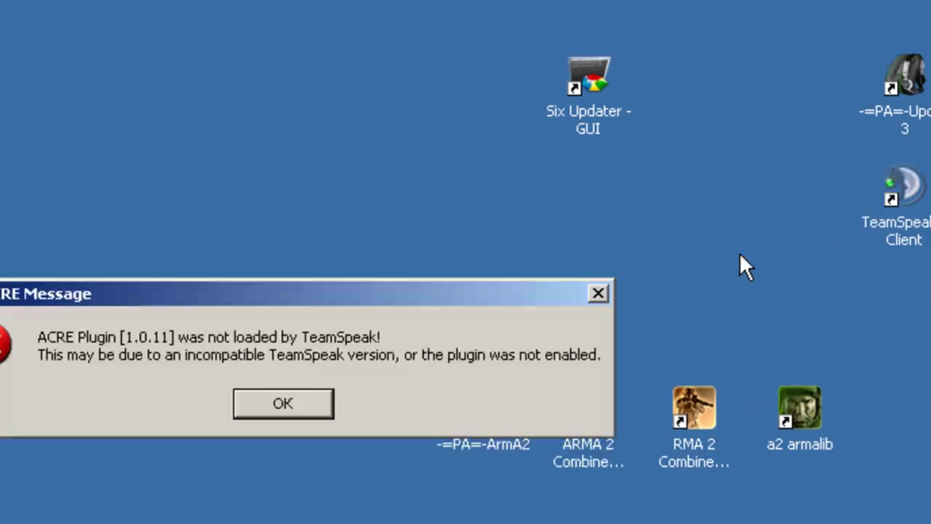
{"action": "left_click", "coordinate": [444, 352]}
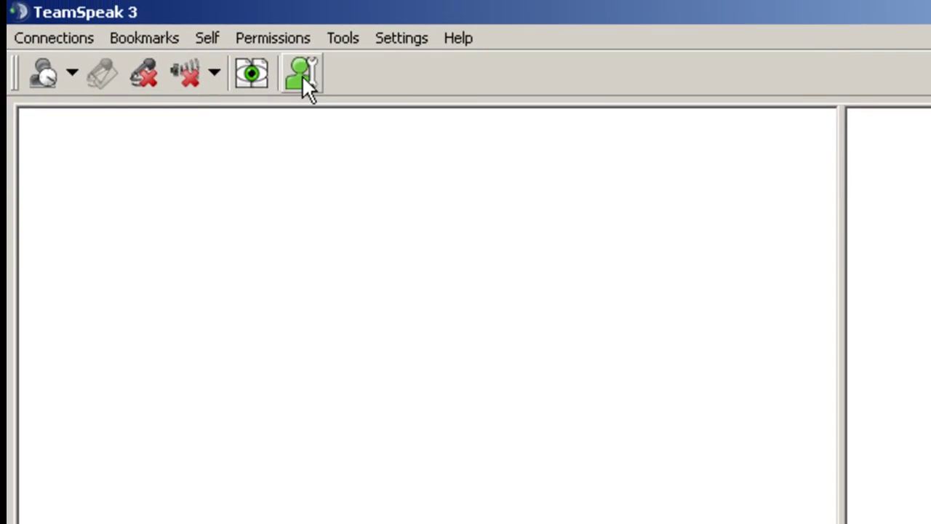
{"action": "left_click", "coordinate": [756, 523]}
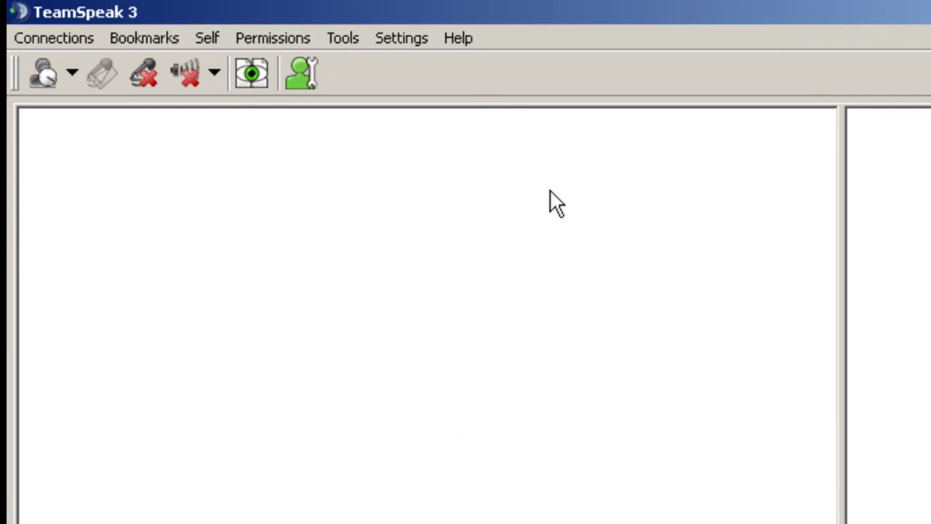
Enable the WhisperSound plugin in the TeamSpeak plugin settings and close the plugin list
{"action": "left_click", "coordinate": [402, 38]}
{"action": "left_click", "coordinate": [413, 133]}
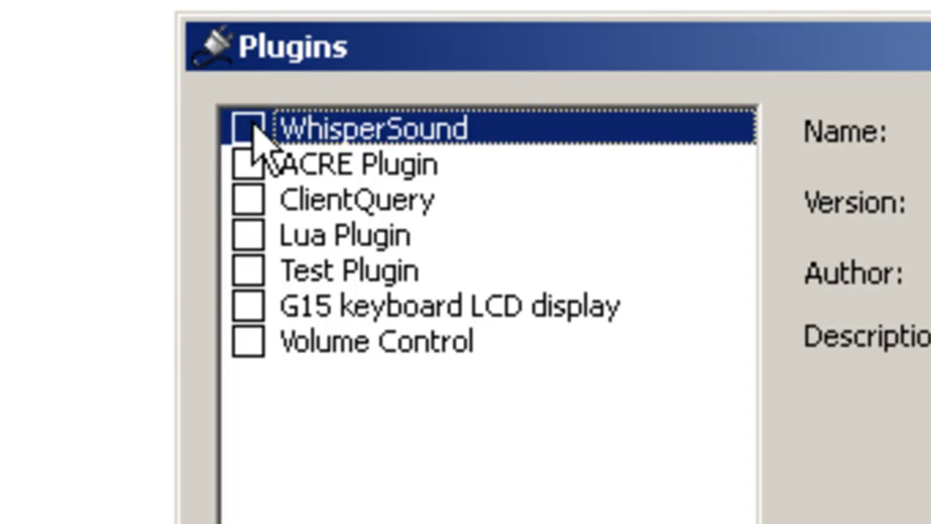
{"action": "left_click", "coordinate": [252, 126]}
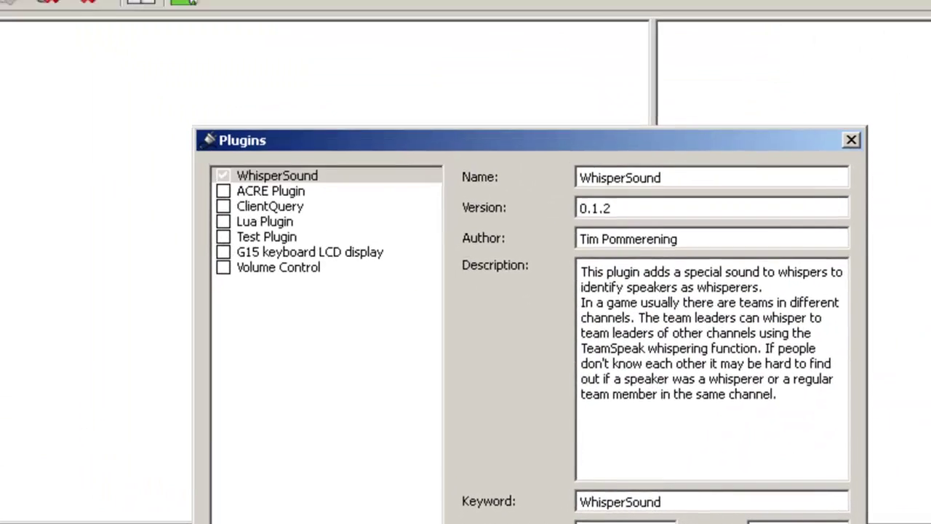
{"action": "left_click", "coordinate": [691, 449]}
Connect to the -=Русский Альянс=- server and join the Группа1 channel
{"action": "left_click", "coordinate": [105, 33]}
{"action": "left_click", "coordinate": [131, 115]}
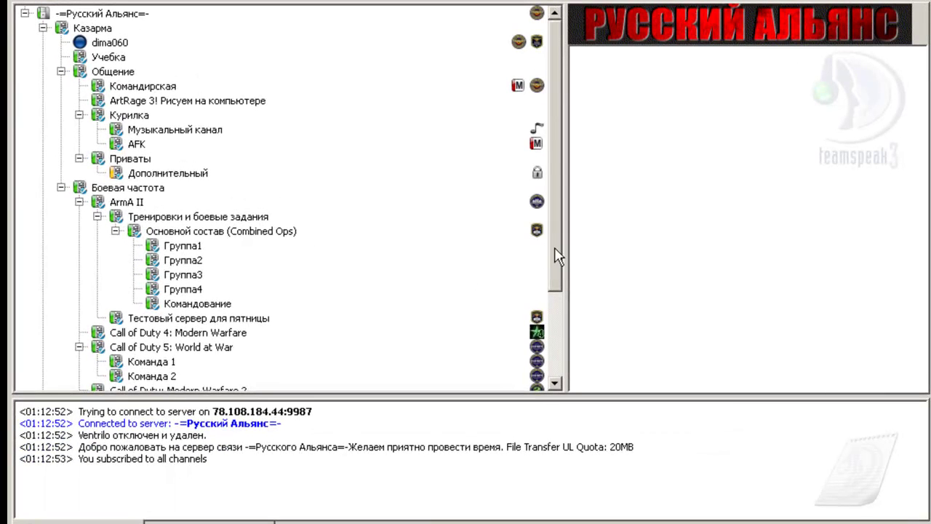
{"action": "double_click", "coordinate": [541, 249]}
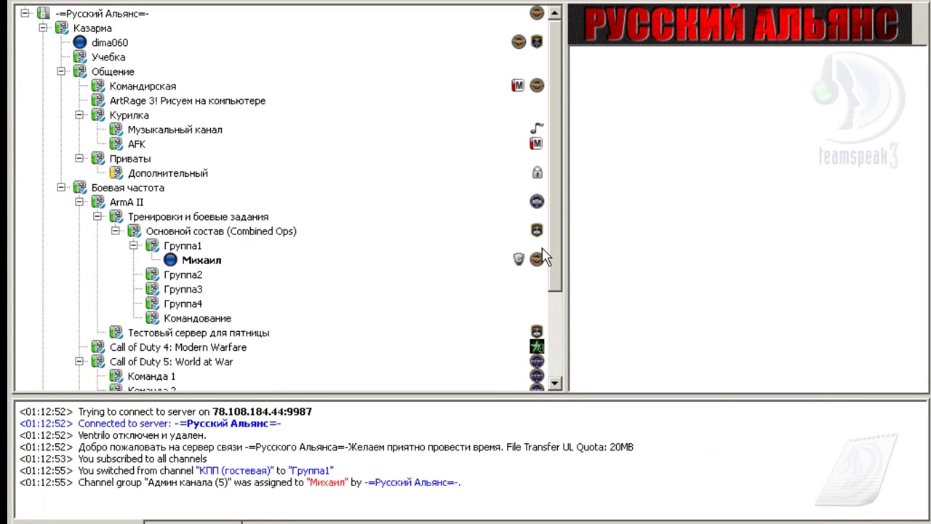